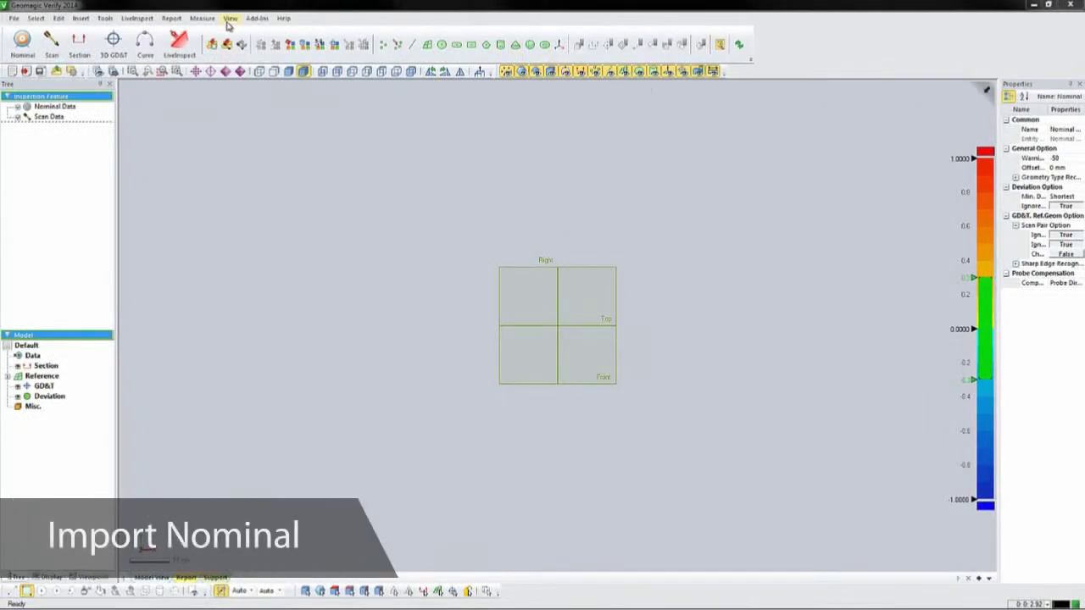
Import the Partfact file as nominal data with Include Ref. Geometry ticked
{"action": "left_click", "coordinate": [214, 45]}
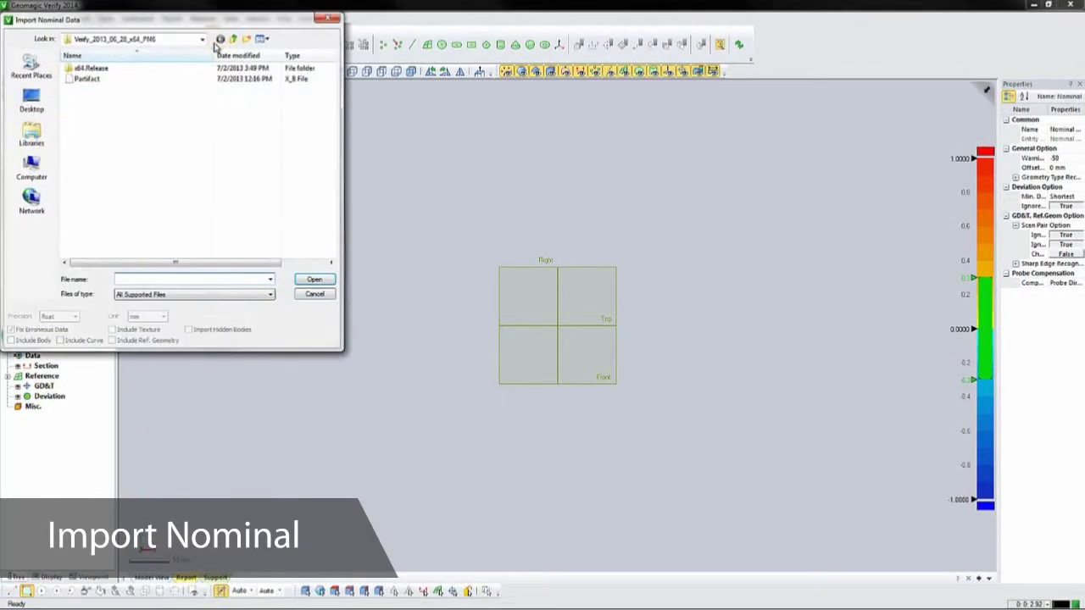
{"action": "left_click", "coordinate": [204, 291]}
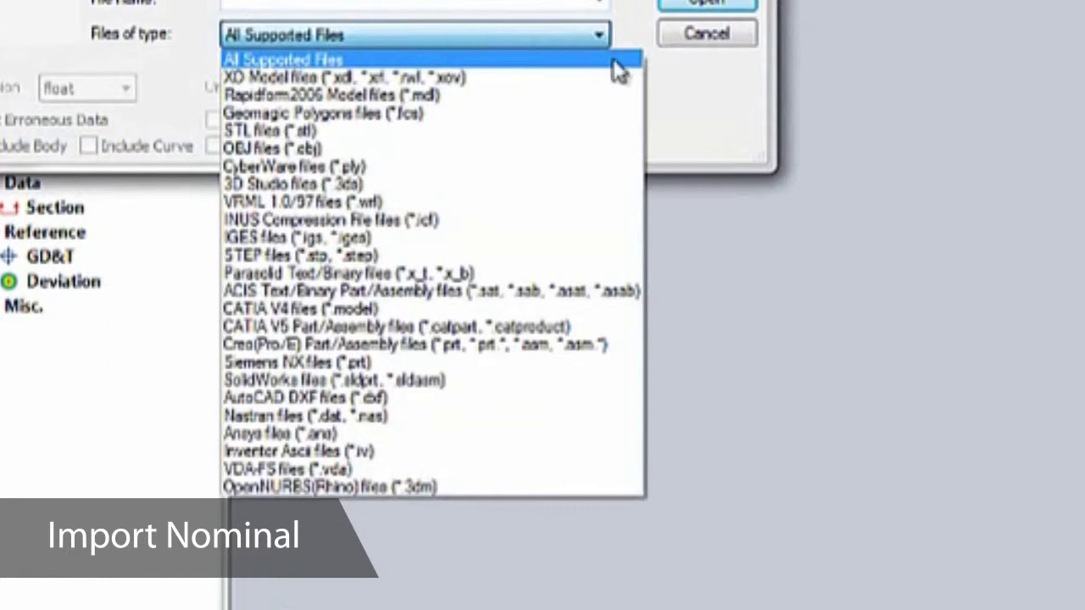
{"action": "left_click", "coordinate": [682, 97]}
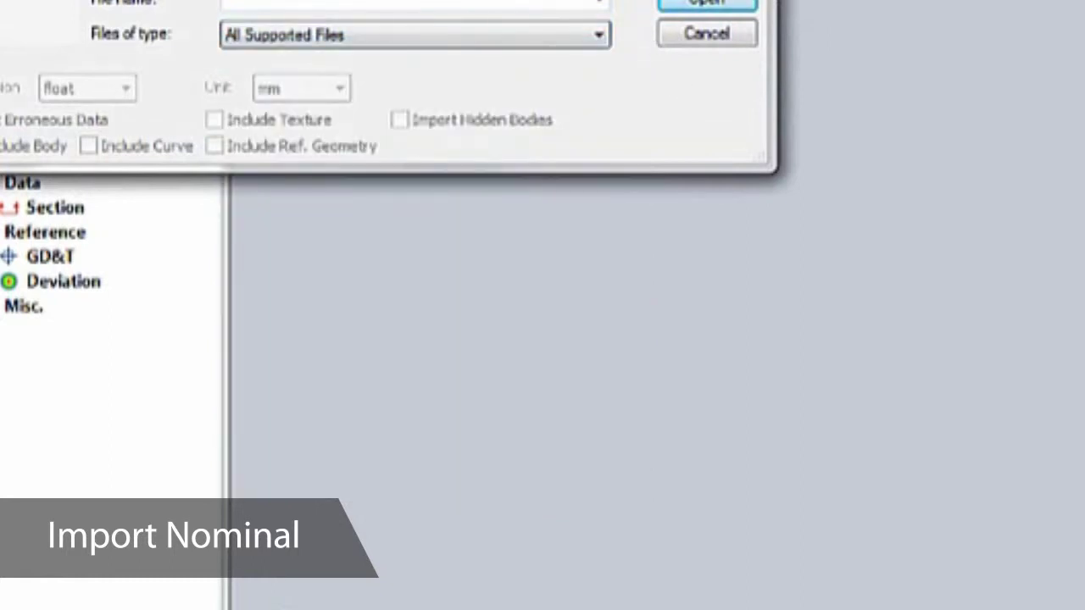
{"action": "left_click", "coordinate": [214, 146]}
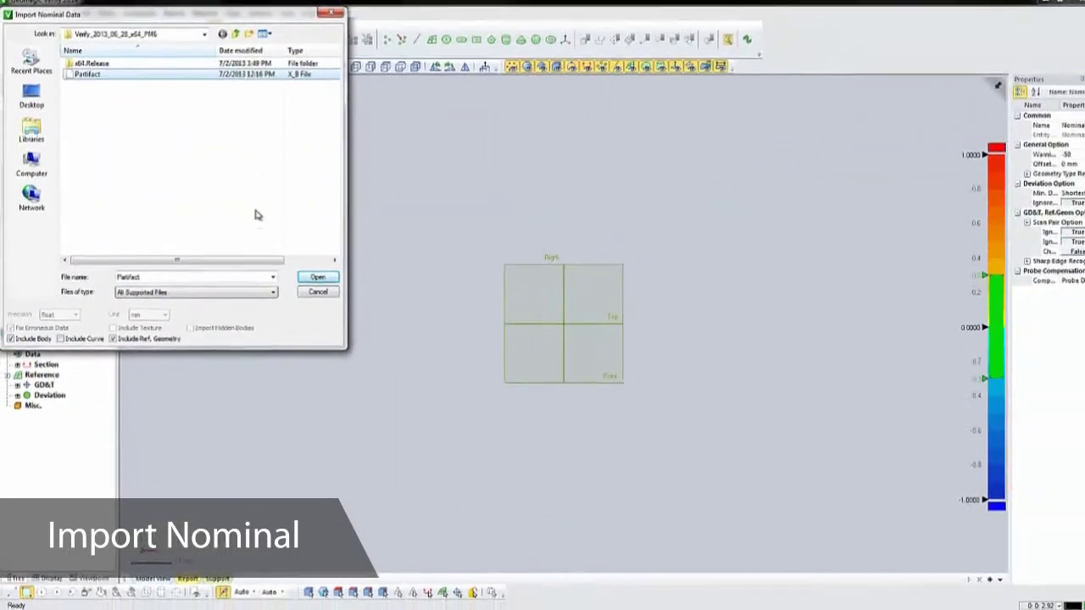
{"action": "left_click", "coordinate": [314, 280]}
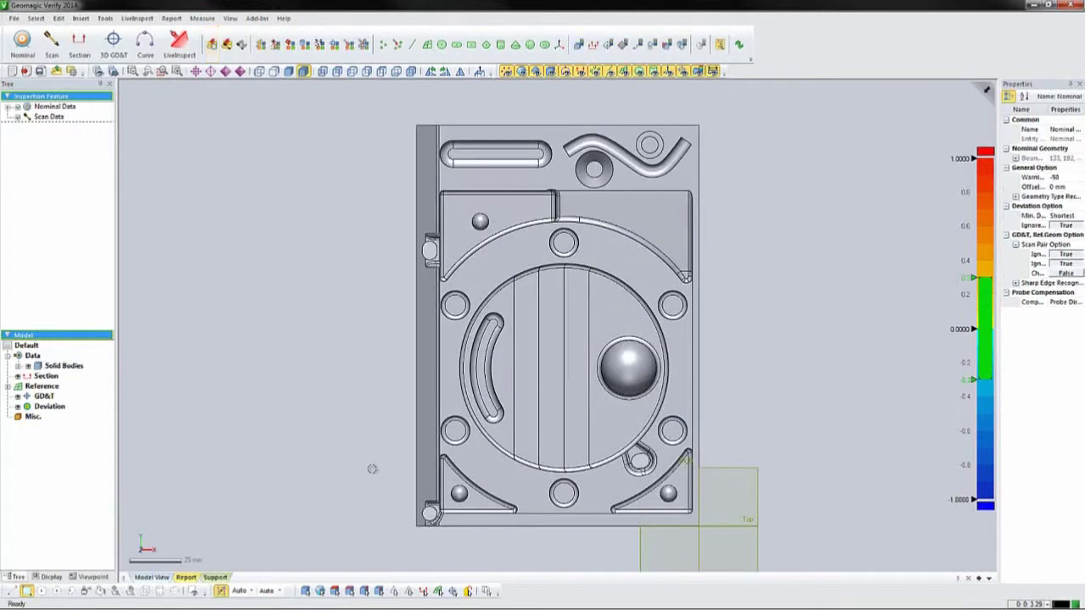
Orbit the part into an angled, slightly top-down isometric view showing its pockets
{"action": "right_click_drag", "start_coordinate": [355, 520], "coordinate": [773, 313]}
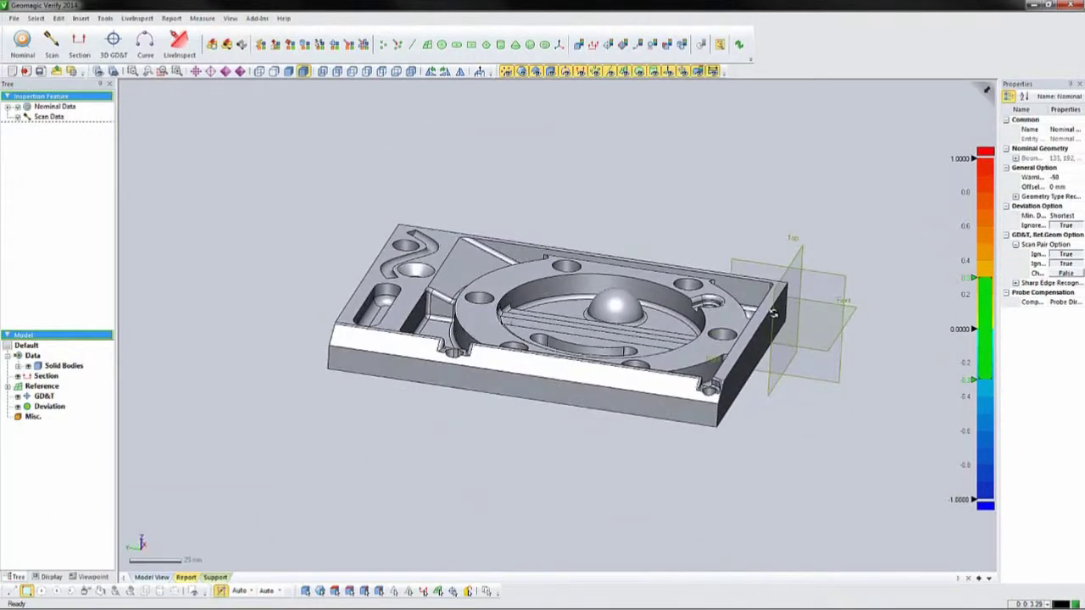
{"action": "right_click_drag", "start_coordinate": [416, 290], "coordinate": [405, 375]}
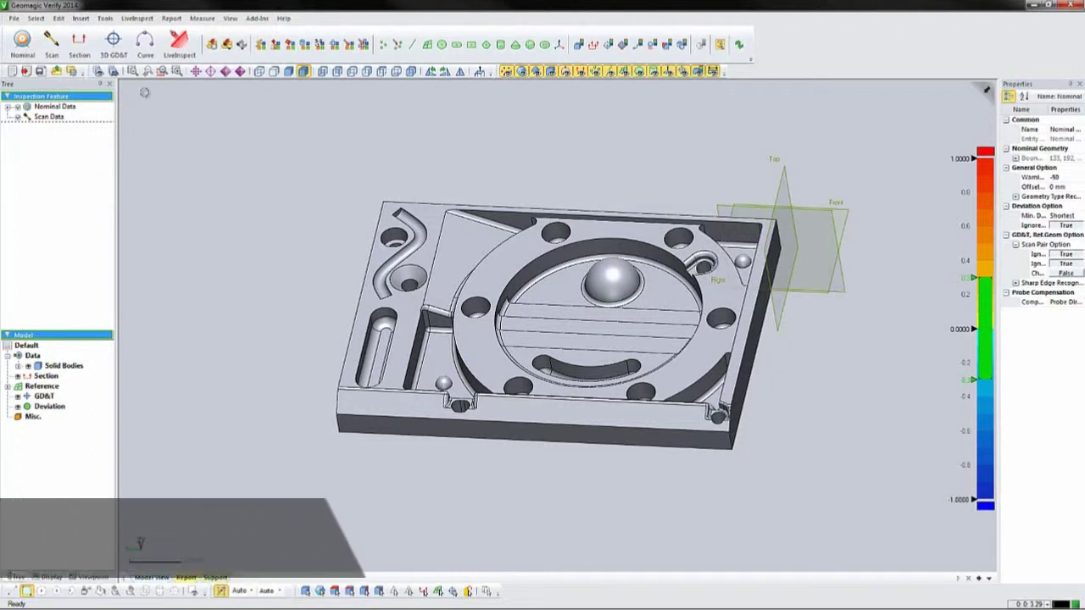
Enter LiveInspect, connect to the scanning arm and choose Adaptive alignment
{"action": "left_click", "coordinate": [178, 51]}
{"action": "left_click", "coordinate": [216, 44]}
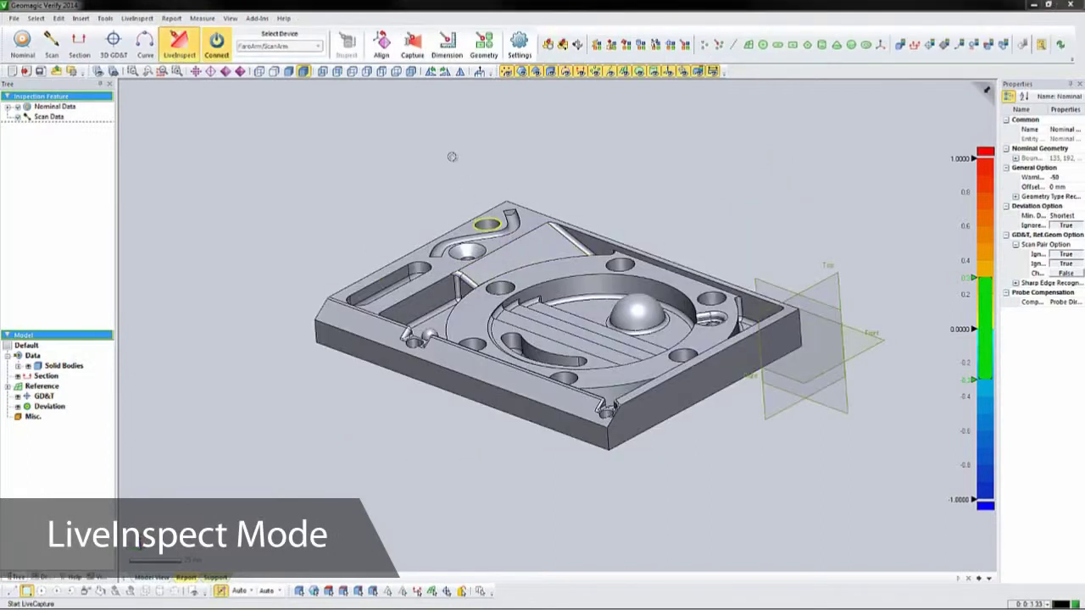
{"action": "left_click", "coordinate": [383, 48]}
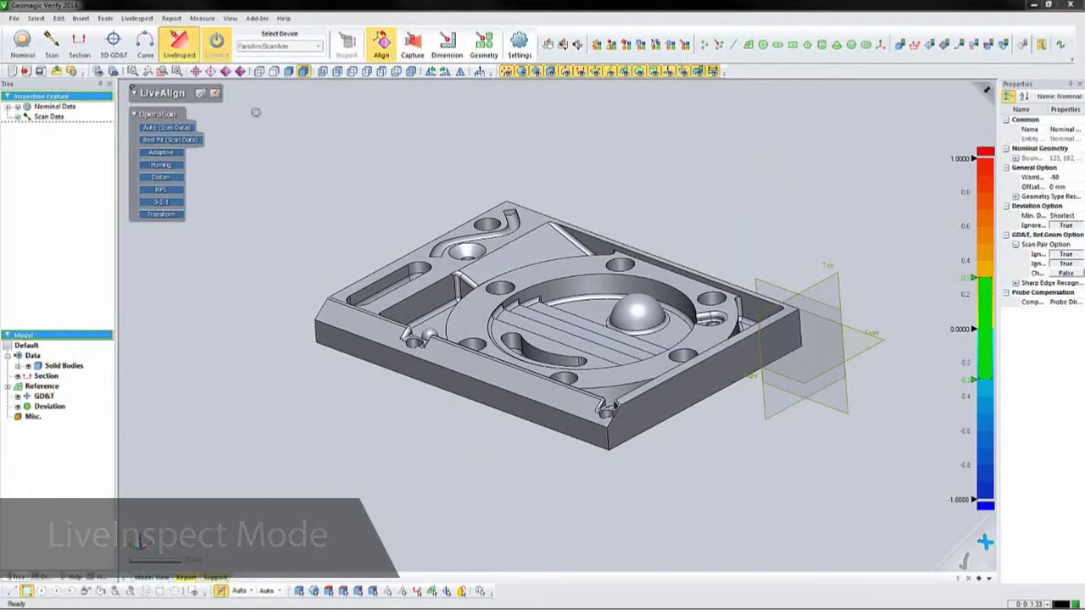
{"action": "left_click", "coordinate": [168, 153]}
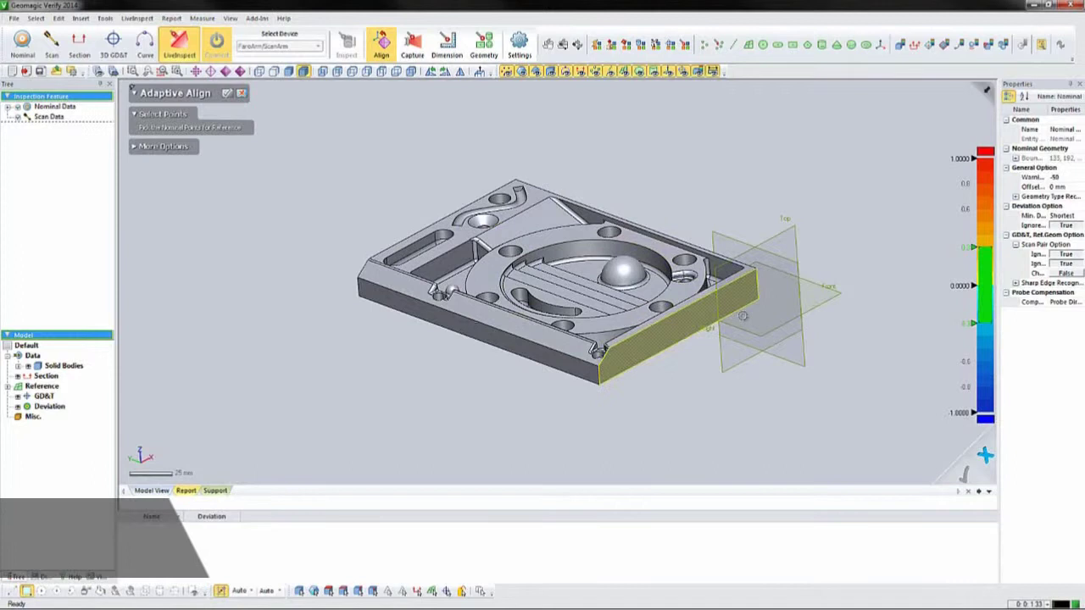
Pick the adaptive points on the part's faces and confirm to start live inspection
{"action": "left_click", "coordinate": [625, 357]}
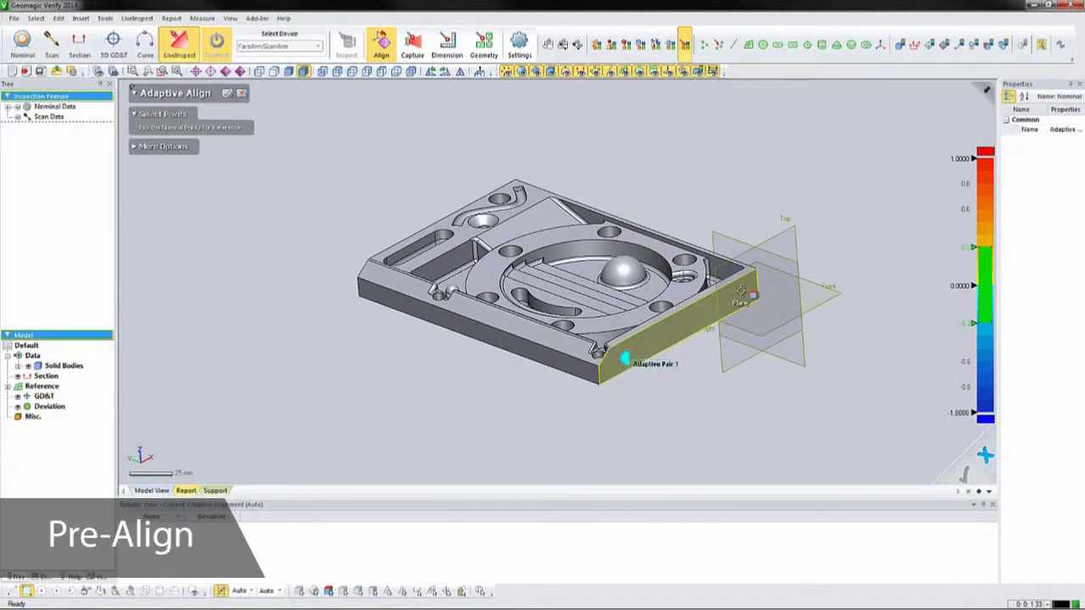
{"action": "right_click_drag", "start_coordinate": [794, 283], "coordinate": [552, 360]}
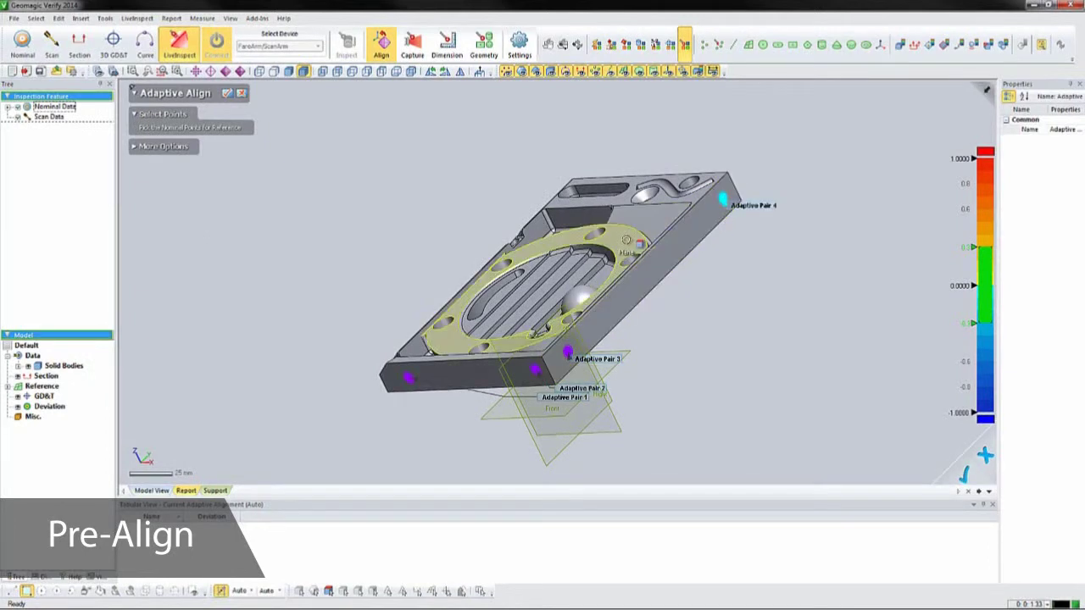
{"action": "left_click", "coordinate": [624, 240]}
{"action": "left_click", "coordinate": [451, 340]}
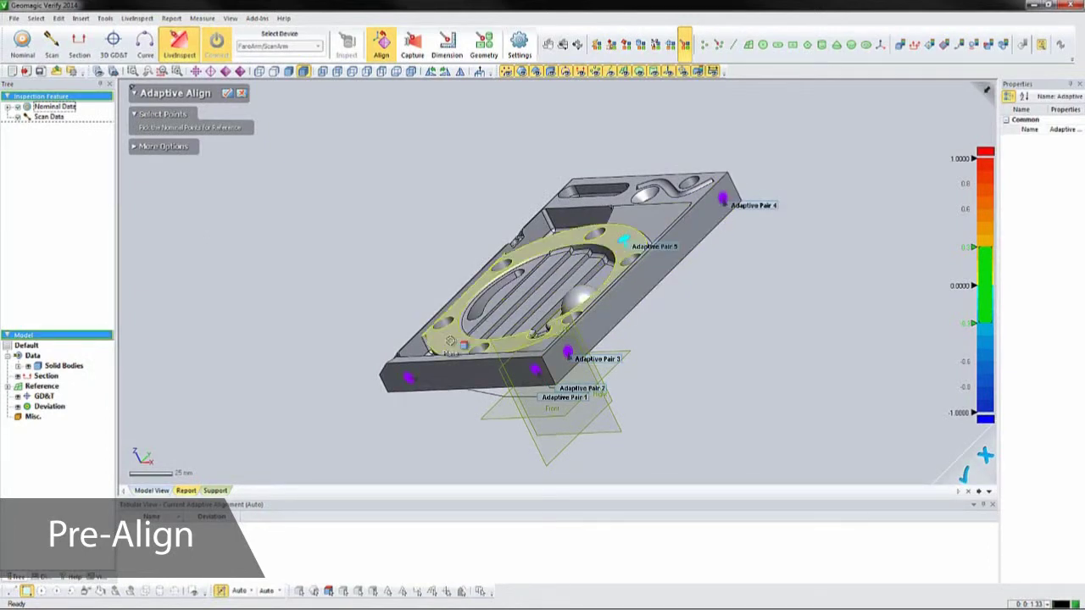
{"action": "left_click", "coordinate": [228, 94]}
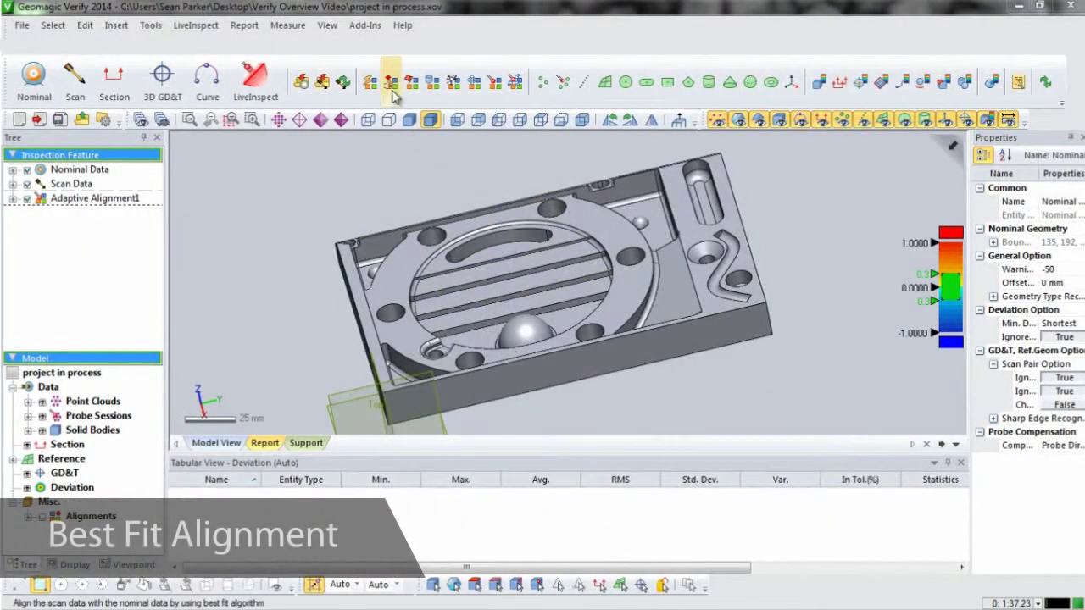
Run Best Fit Alignment with default settings, giving an RMS of 0.1658
{"action": "left_click", "coordinate": [392, 91]}
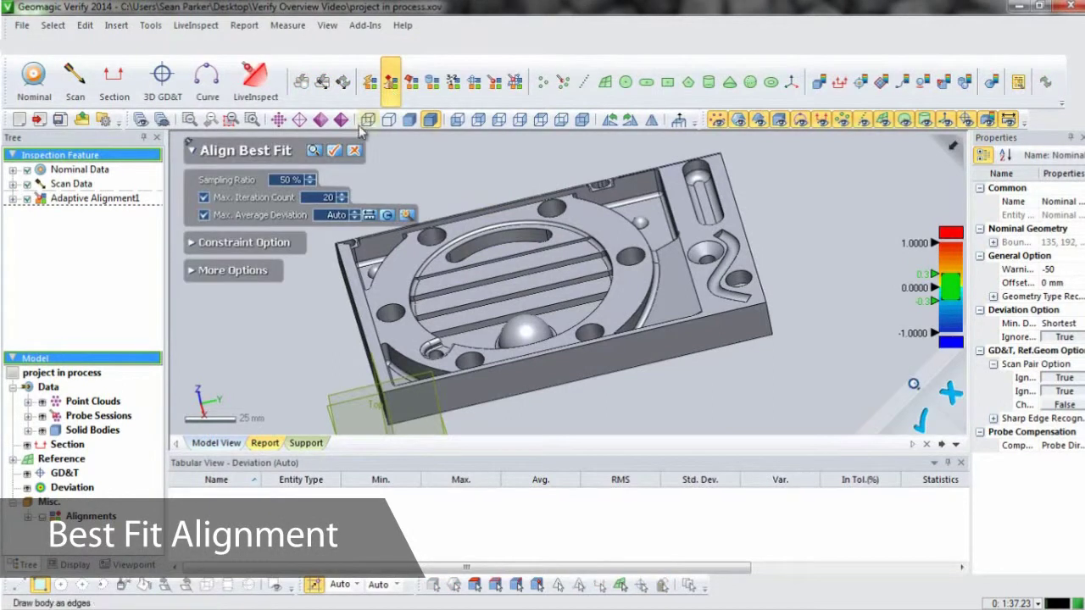
{"action": "left_click", "coordinate": [335, 152]}
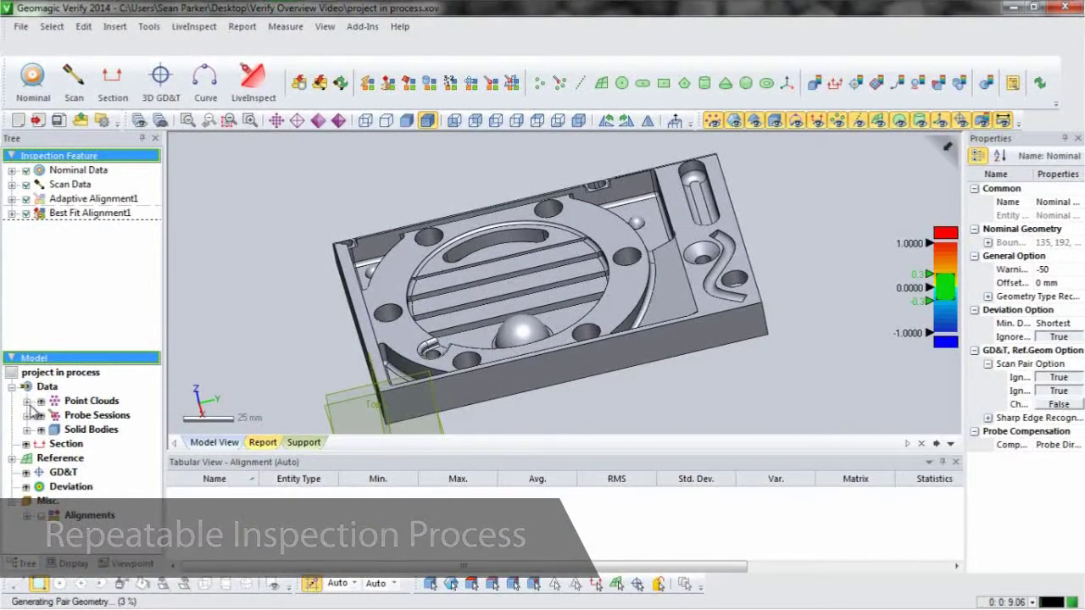
Show the scan point cloud and compute Whole Deviation (RMS 0.4046, 79.18% in tolerance)
{"action": "left_click", "coordinate": [27, 401]}
{"action": "left_click", "coordinate": [55, 415]}
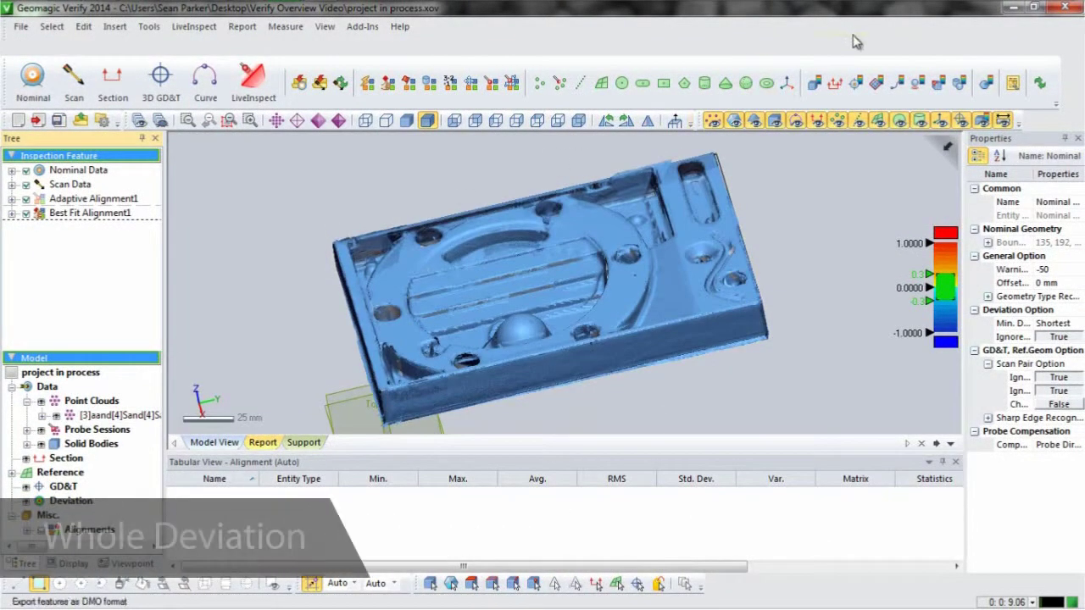
{"action": "left_click", "coordinate": [814, 82]}
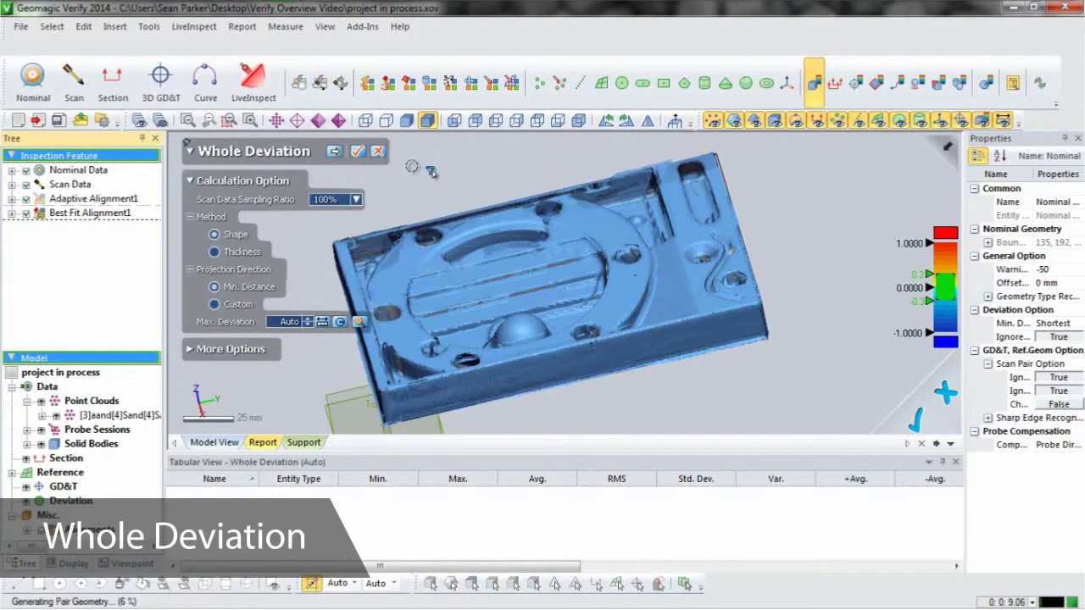
{"action": "left_click", "coordinate": [360, 152]}
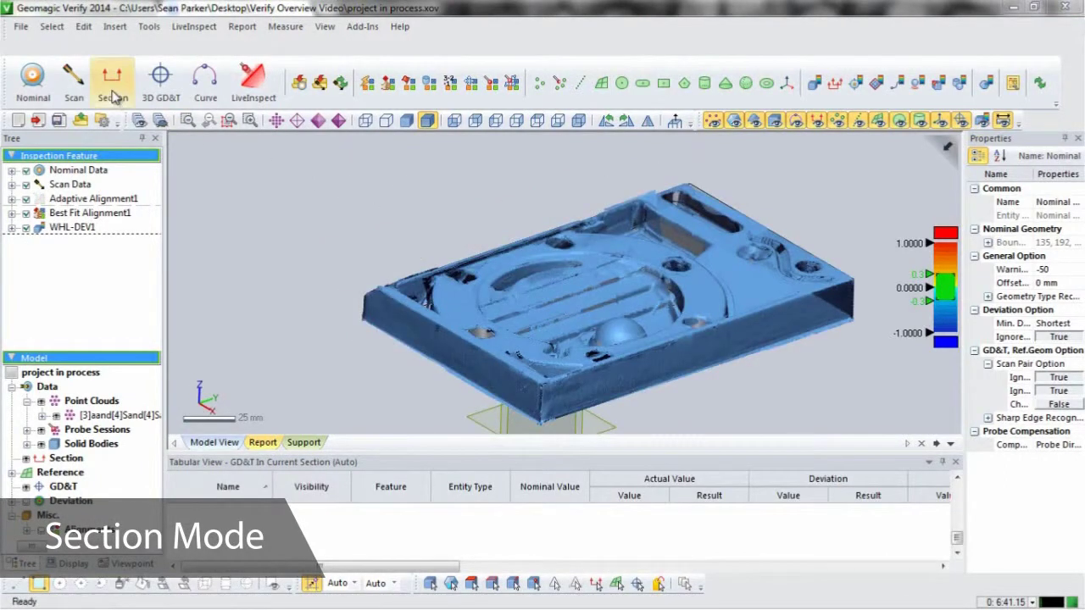
Create a cross-section from the front face, offset into the part and rotated about the cylinder axis
{"action": "left_click", "coordinate": [113, 80]}
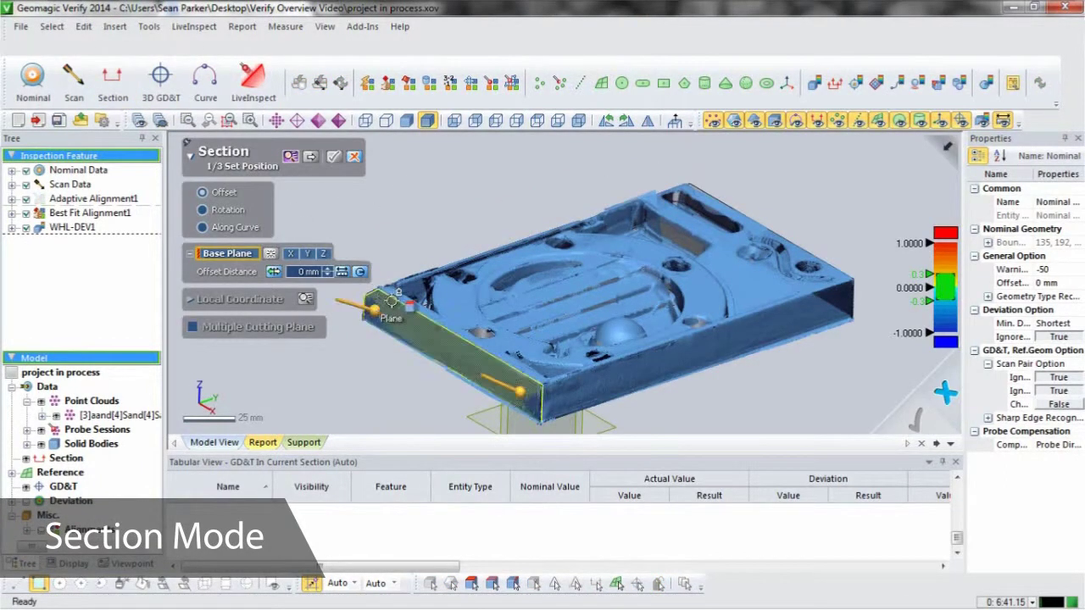
{"action": "left_click", "coordinate": [394, 303]}
{"action": "left_click_drag", "start_coordinate": [446, 351], "coordinate": [527, 326]}
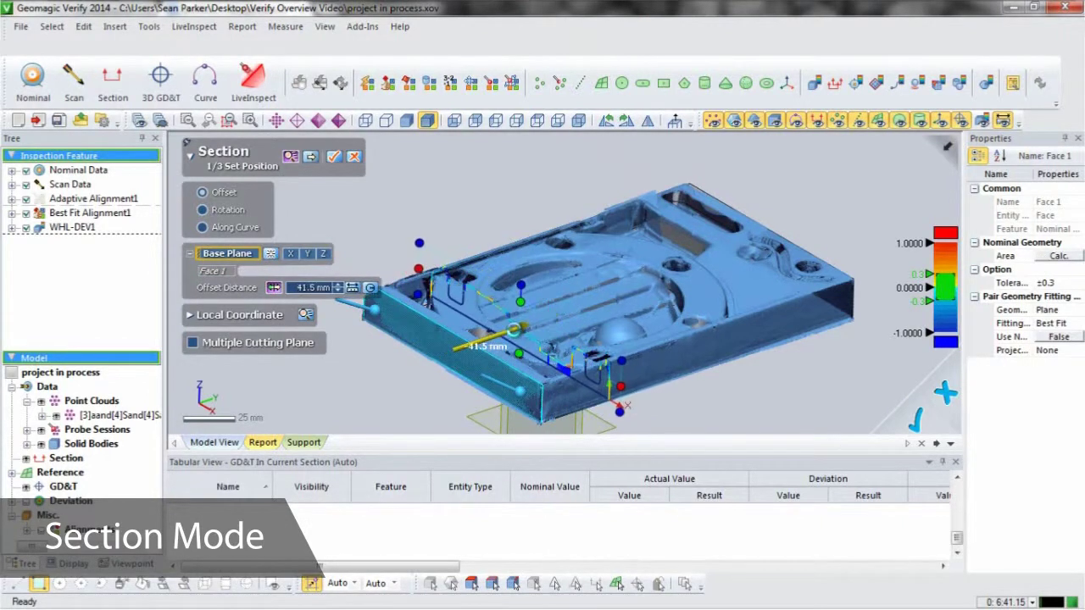
{"action": "left_click", "coordinate": [203, 210]}
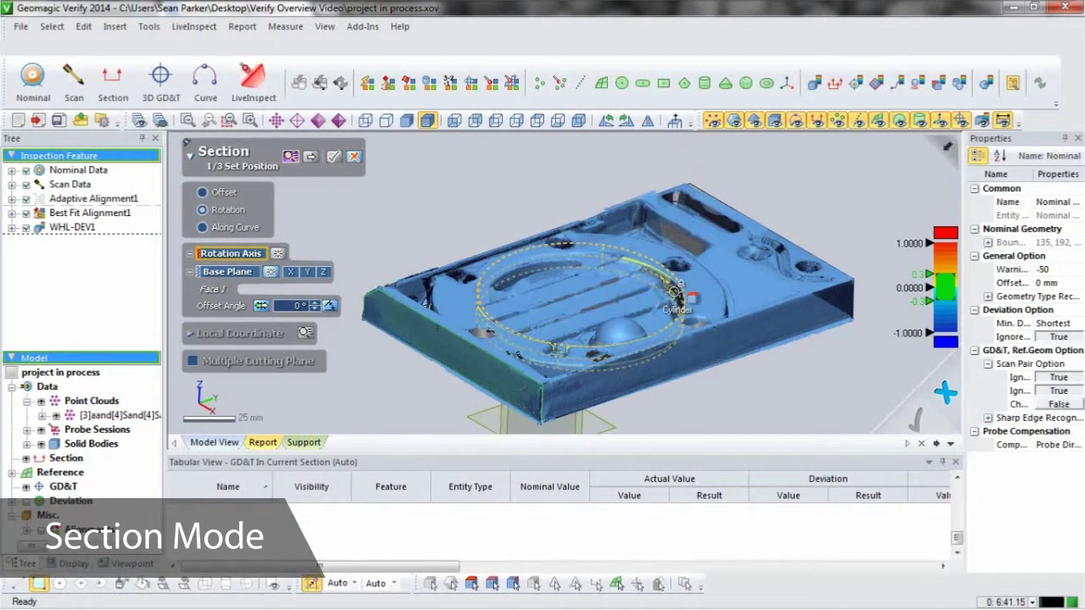
{"action": "left_click", "coordinate": [672, 290]}
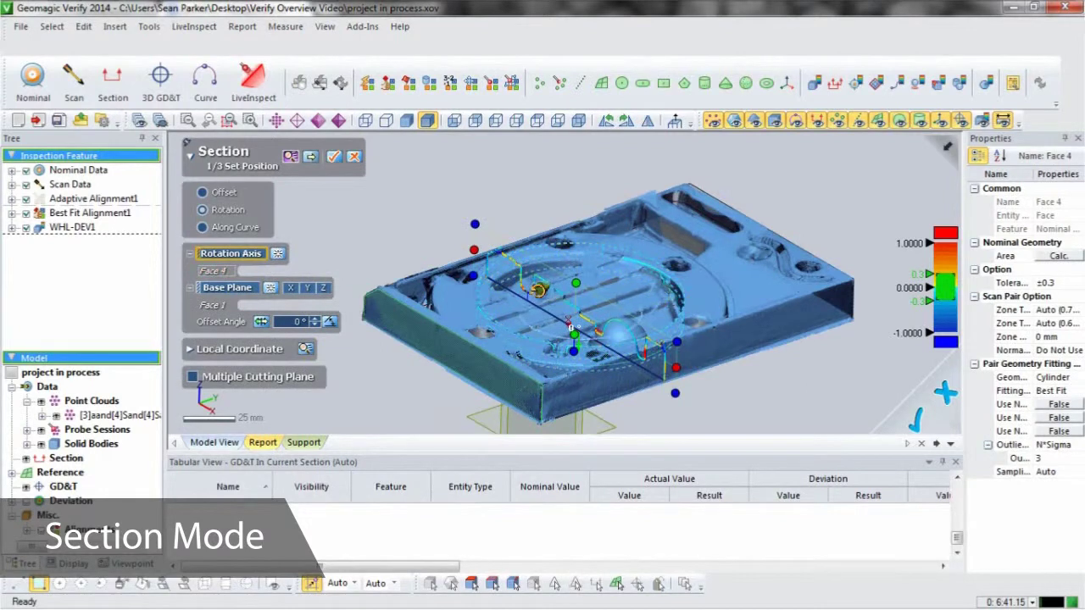
{"action": "left_click", "coordinate": [313, 158]}
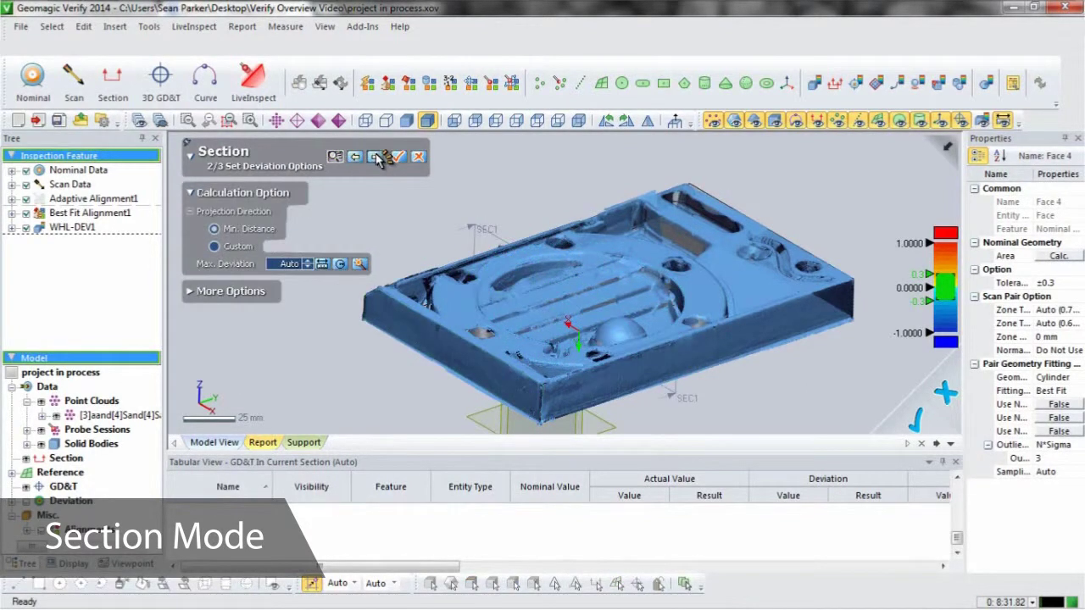
{"action": "left_click", "coordinate": [376, 158]}
{"action": "left_click", "coordinate": [397, 157]}
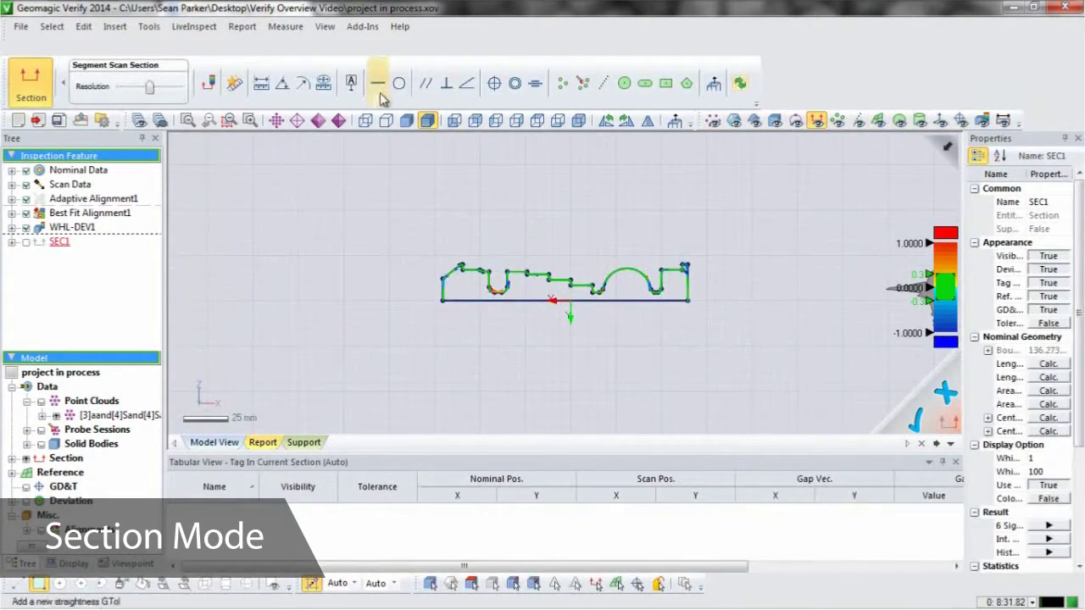
Define datum A on the section's edge
{"action": "left_click", "coordinate": [351, 82]}
{"action": "scroll", "coordinate": [470, 271], "scroll_direction": "up", "scroll_amount": 5}
{"action": "left_click", "coordinate": [455, 256]}
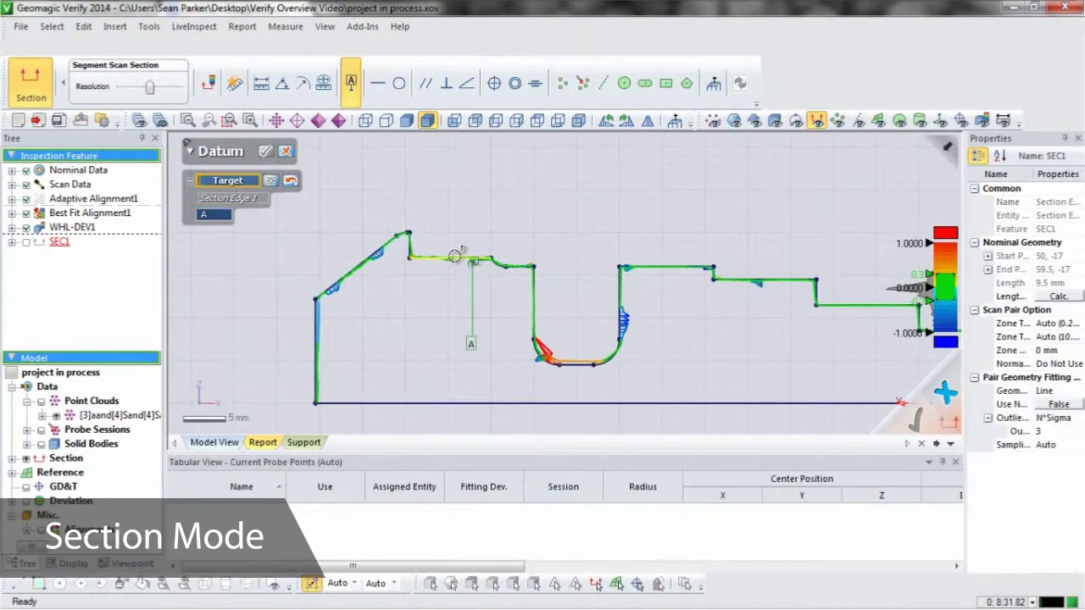
{"action": "left_click", "coordinate": [269, 151]}
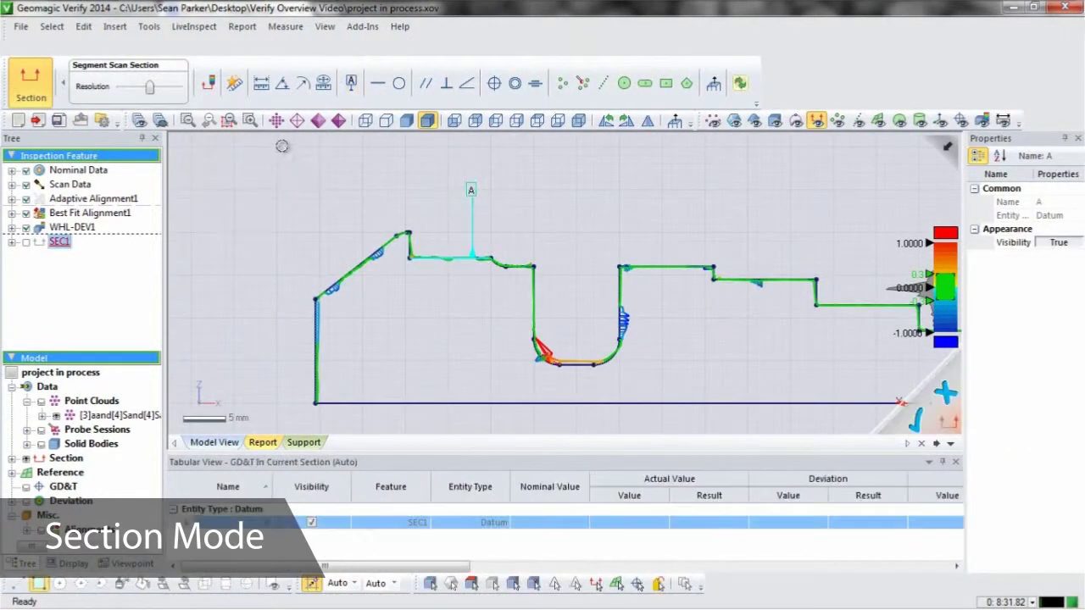
Add a 0.25 mm parallelism check on the top edge relative to datum A, then exit Section mode
{"action": "left_click", "coordinate": [426, 82]}
{"action": "left_click", "coordinate": [665, 268]}
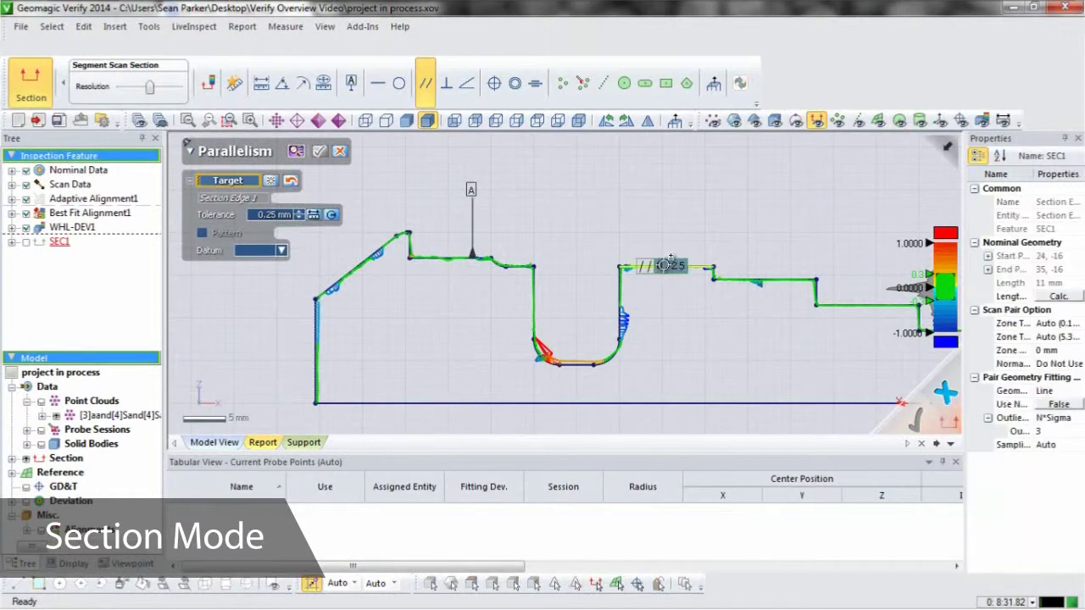
{"action": "left_click", "coordinate": [665, 199]}
{"action": "left_click", "coordinate": [281, 250]}
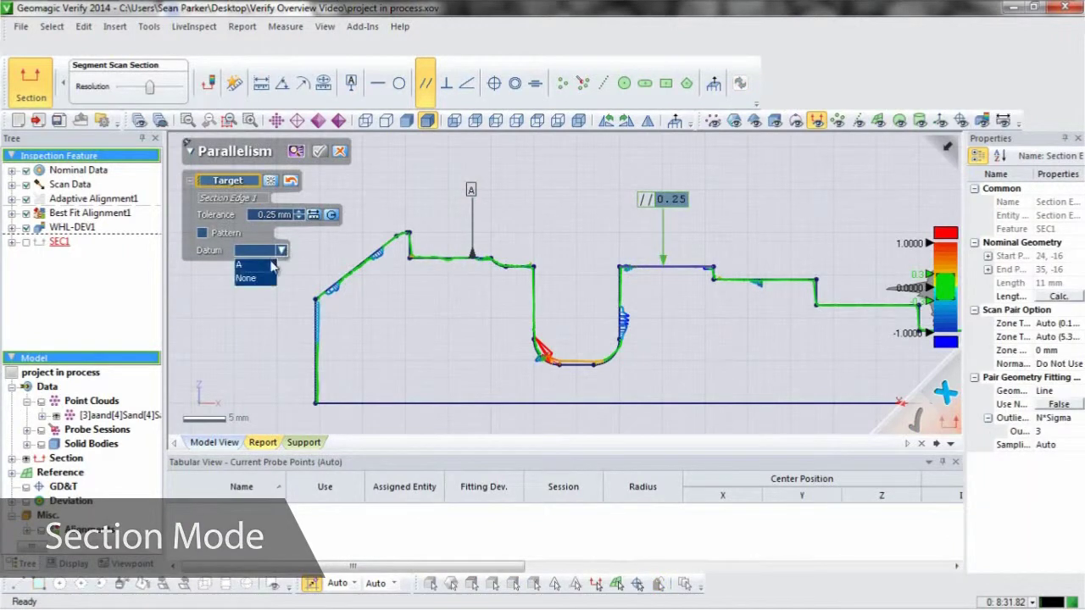
{"action": "left_click", "coordinate": [253, 265]}
{"action": "left_click", "coordinate": [339, 151]}
{"action": "left_click", "coordinate": [31, 82]}
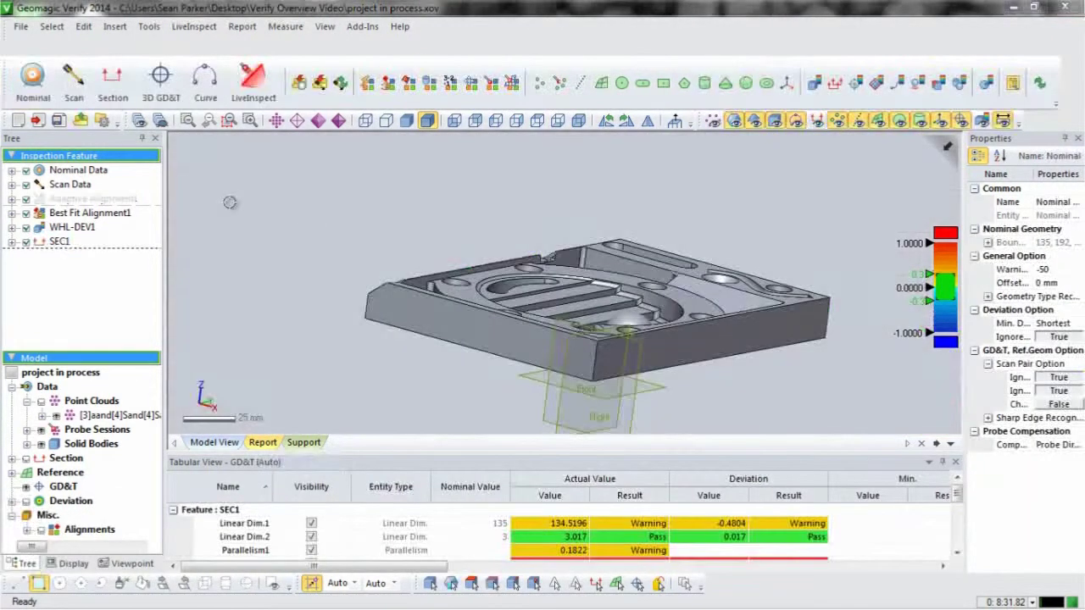
In 3D GD&T mode, define datum B on the cylindrical face
{"action": "left_click", "coordinate": [159, 81]}
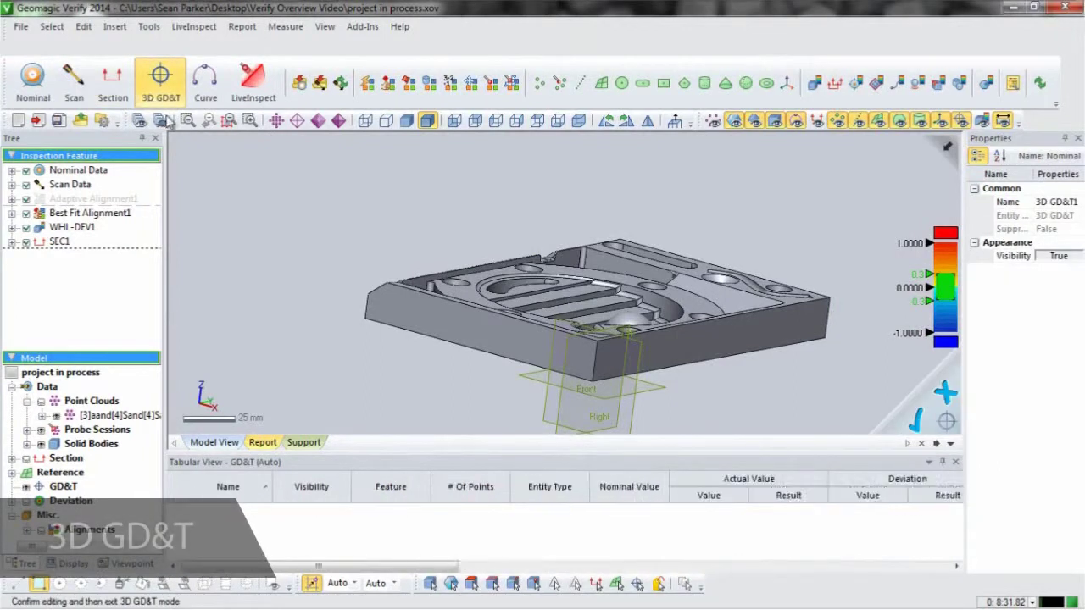
{"action": "left_click", "coordinate": [194, 84]}
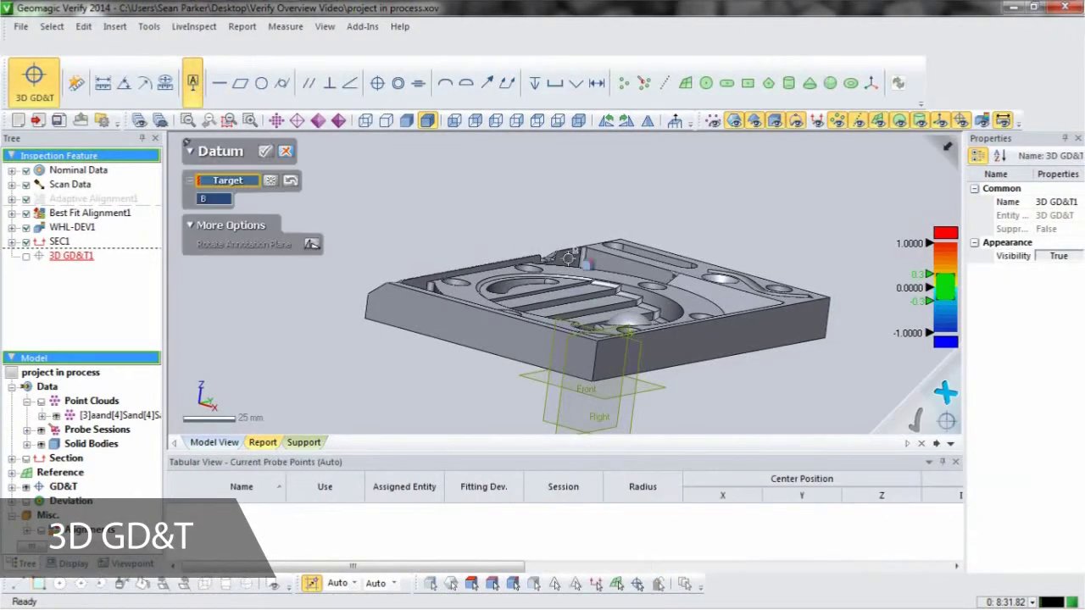
{"action": "left_click", "coordinate": [668, 303]}
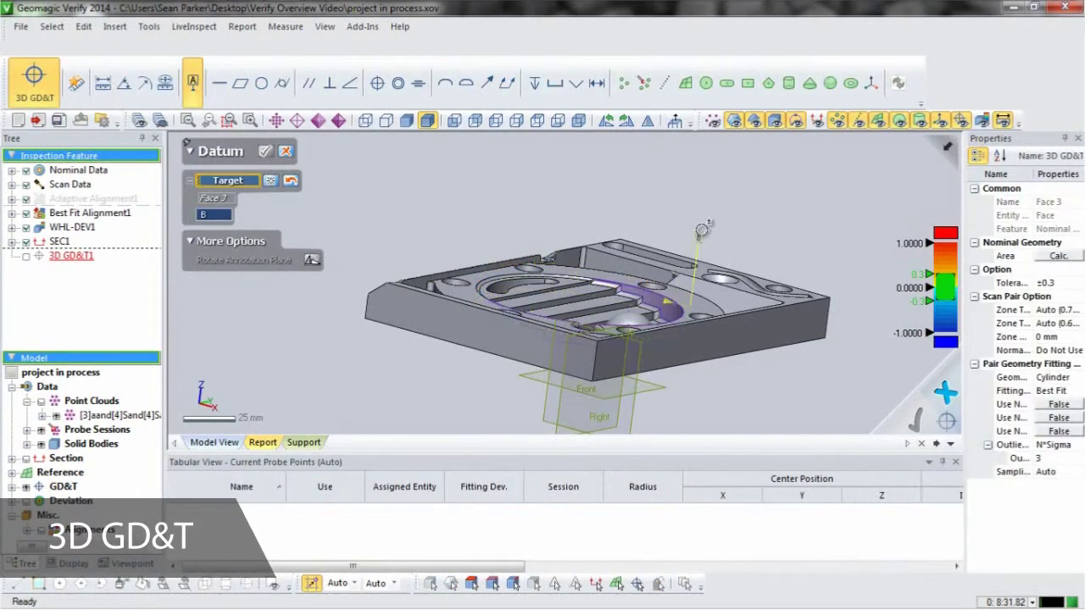
{"action": "left_click", "coordinate": [716, 210]}
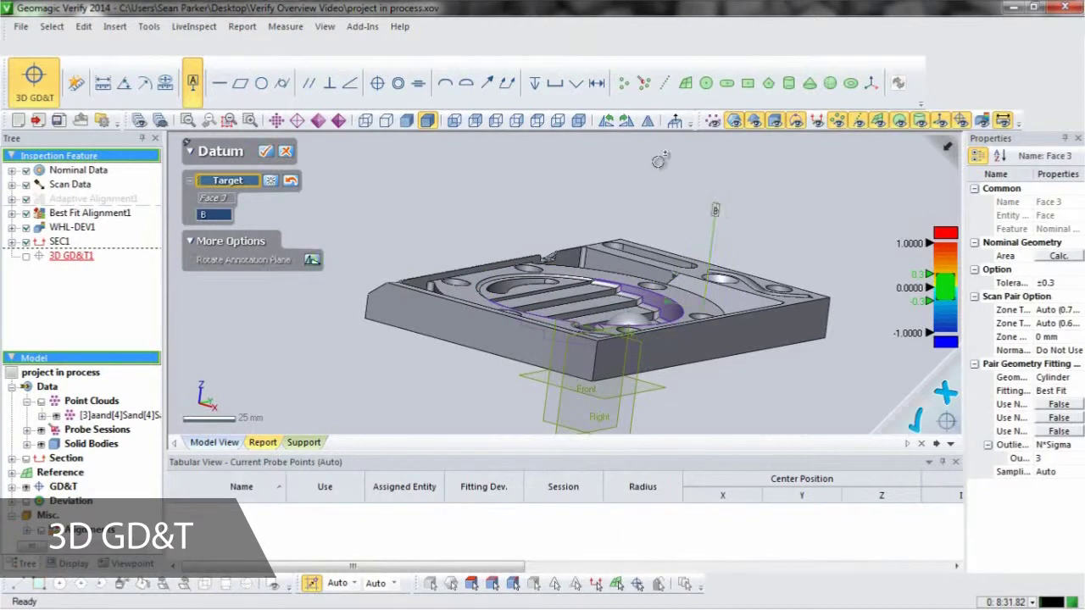
{"action": "left_click", "coordinate": [268, 152]}
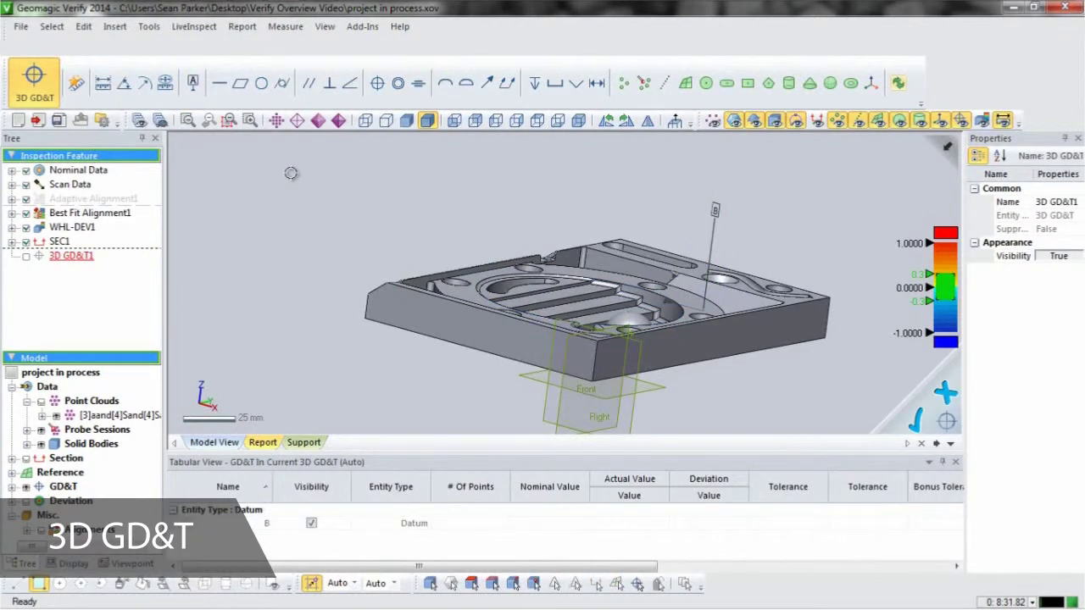
Add a 100 mm diameter smart dimension to the bore cylinder
{"action": "left_click", "coordinate": [77, 84]}
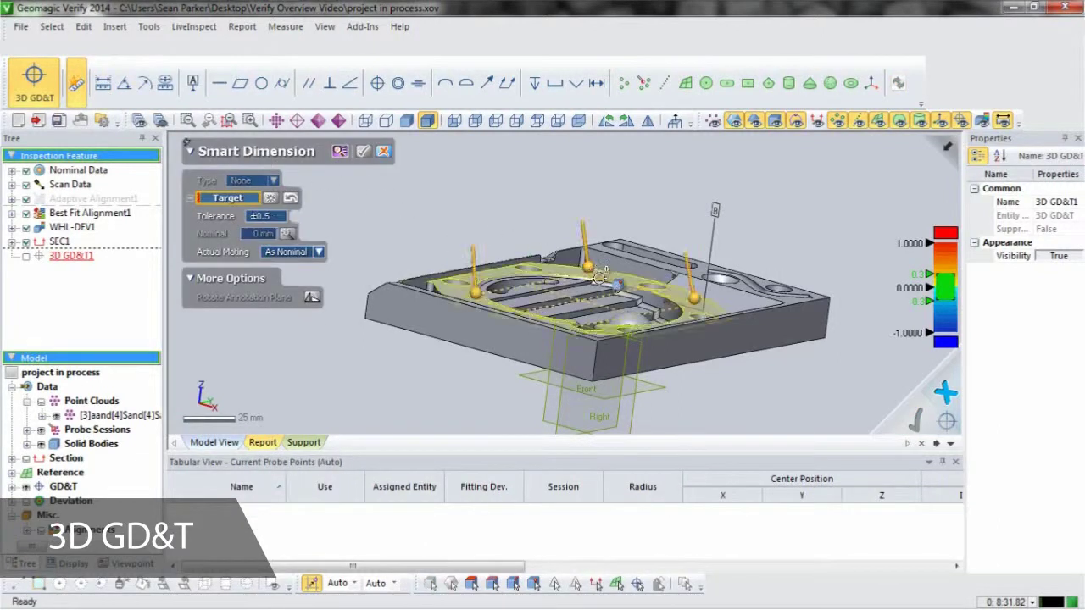
{"action": "left_click", "coordinate": [667, 310]}
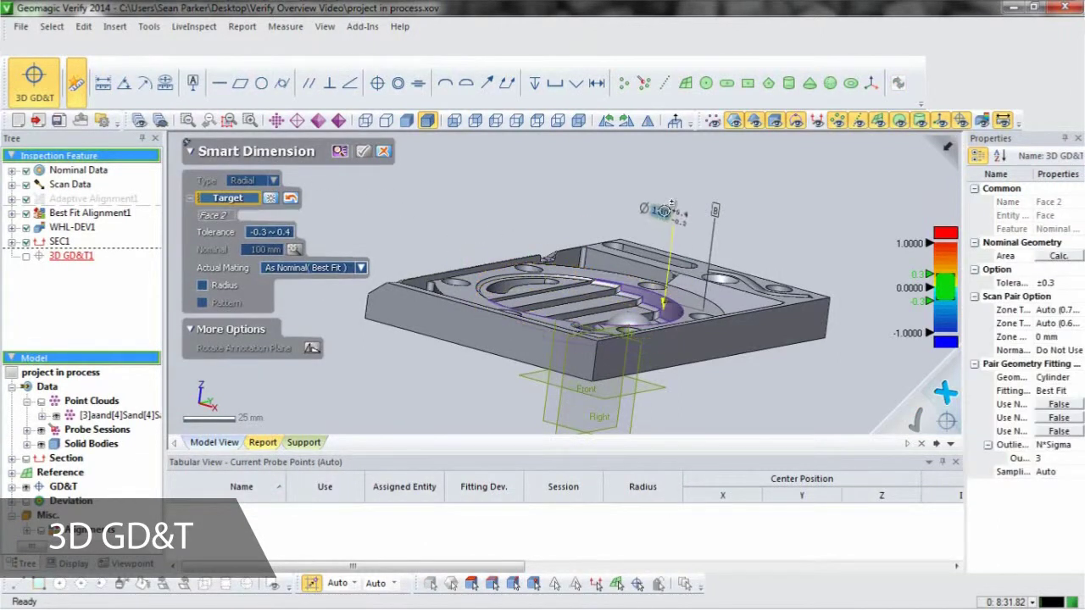
{"action": "left_click", "coordinate": [668, 199]}
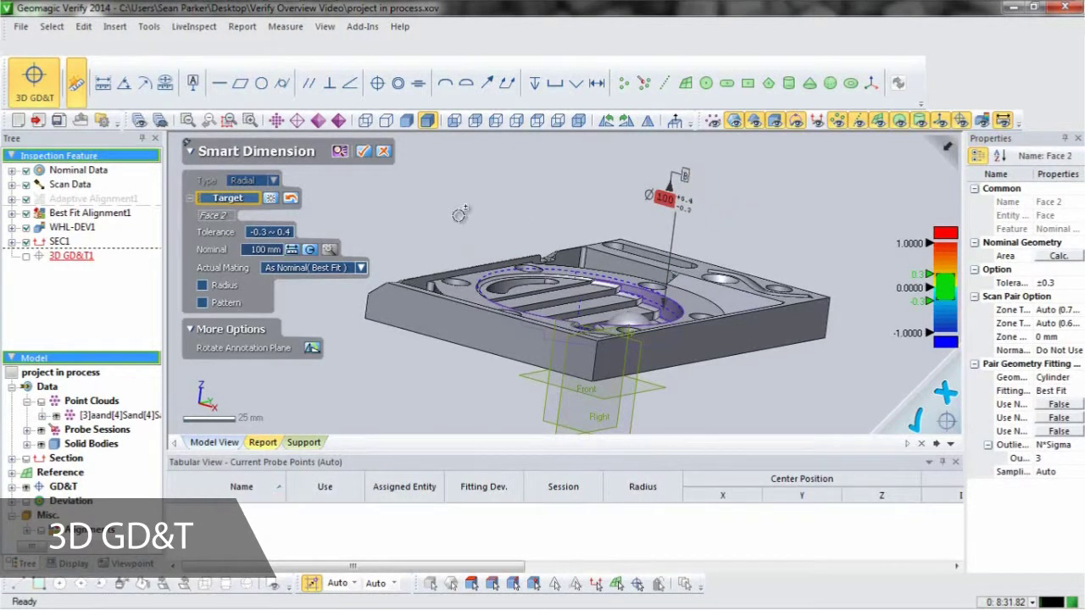
{"action": "left_click", "coordinate": [365, 152]}
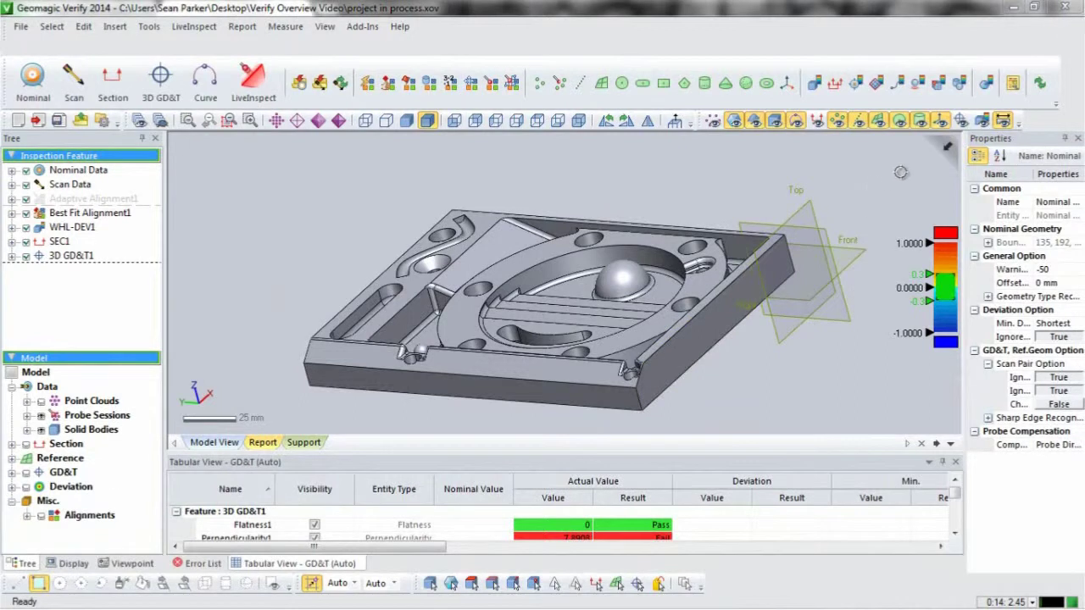
Move WHL-DEV1 to the end of the report order and create a new report
{"action": "left_click", "coordinate": [1013, 83]}
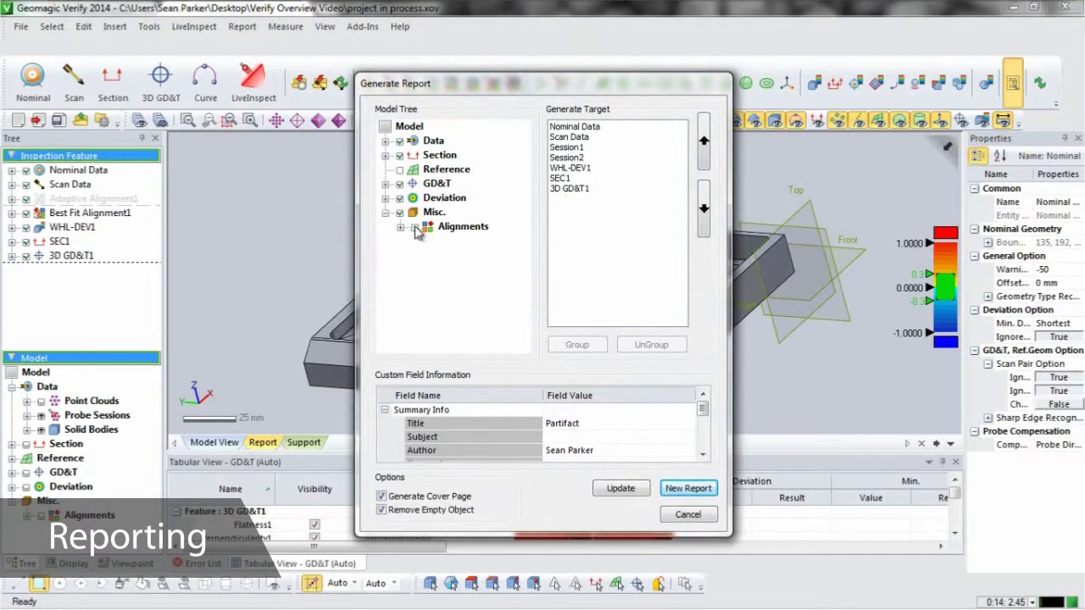
{"action": "left_click", "coordinate": [571, 169]}
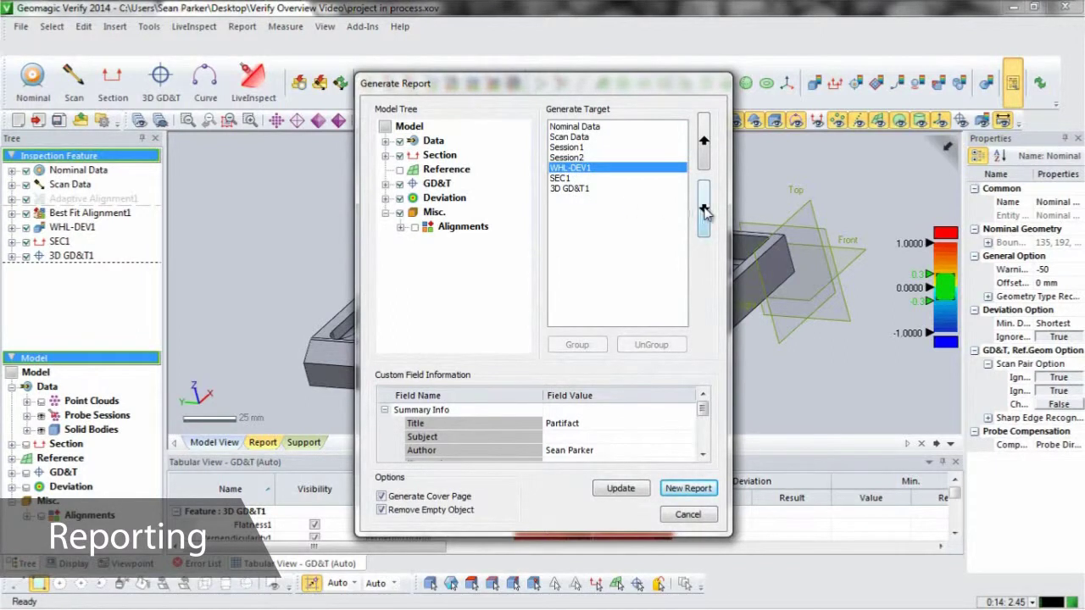
{"action": "left_click", "coordinate": [704, 210]}
{"action": "left_click", "coordinate": [703, 210]}
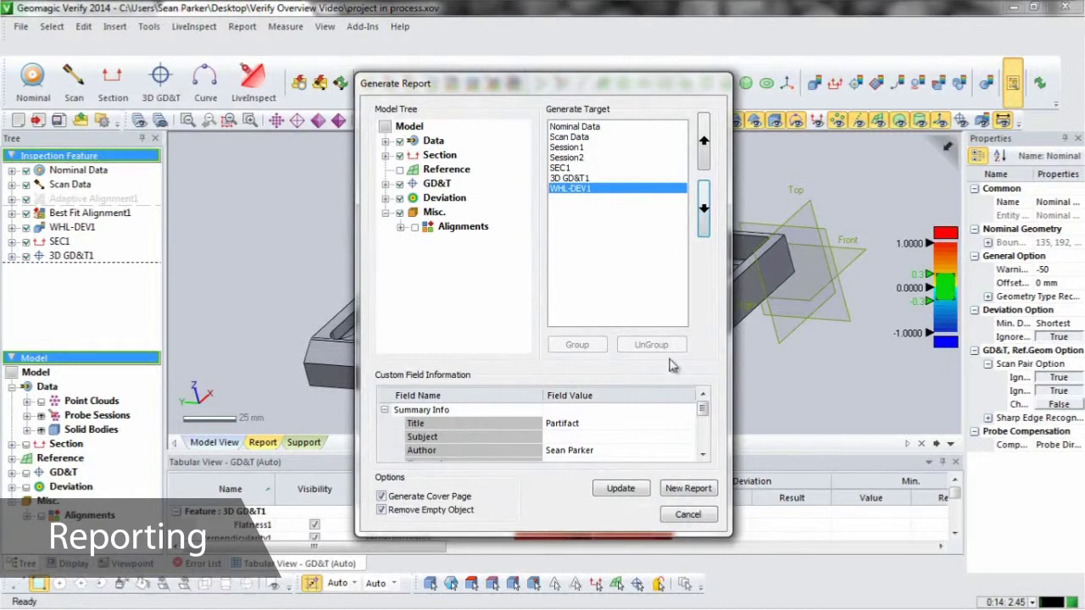
{"action": "left_click", "coordinate": [687, 490]}
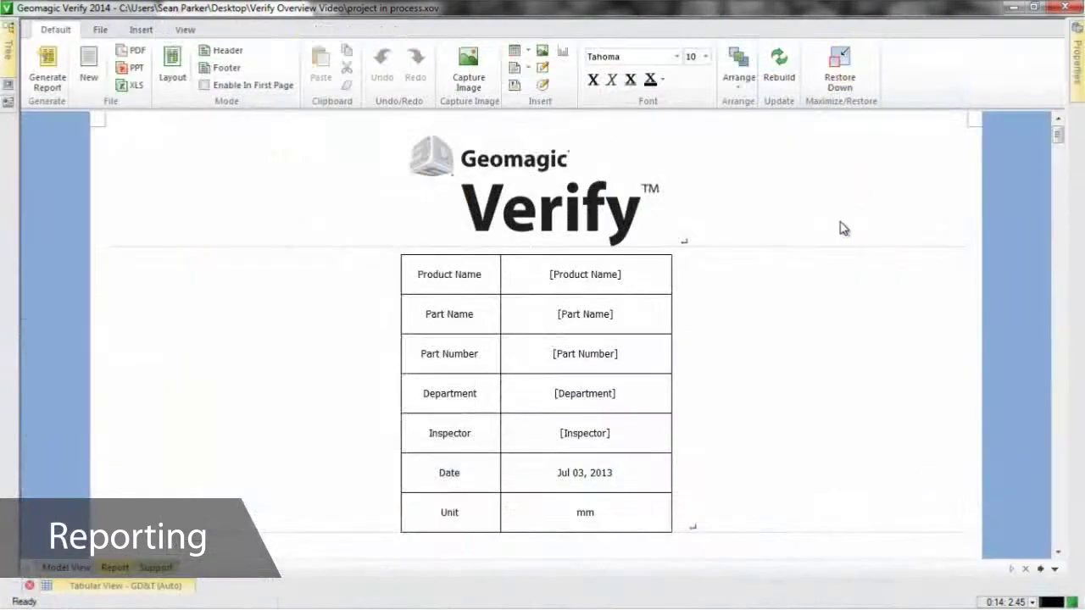
Scroll through the probe, section and 3D GD&T report pages and select the annotated view image
{"action": "scroll", "coordinate": [592, 279], "scroll_direction": "down", "scroll_amount": 15}
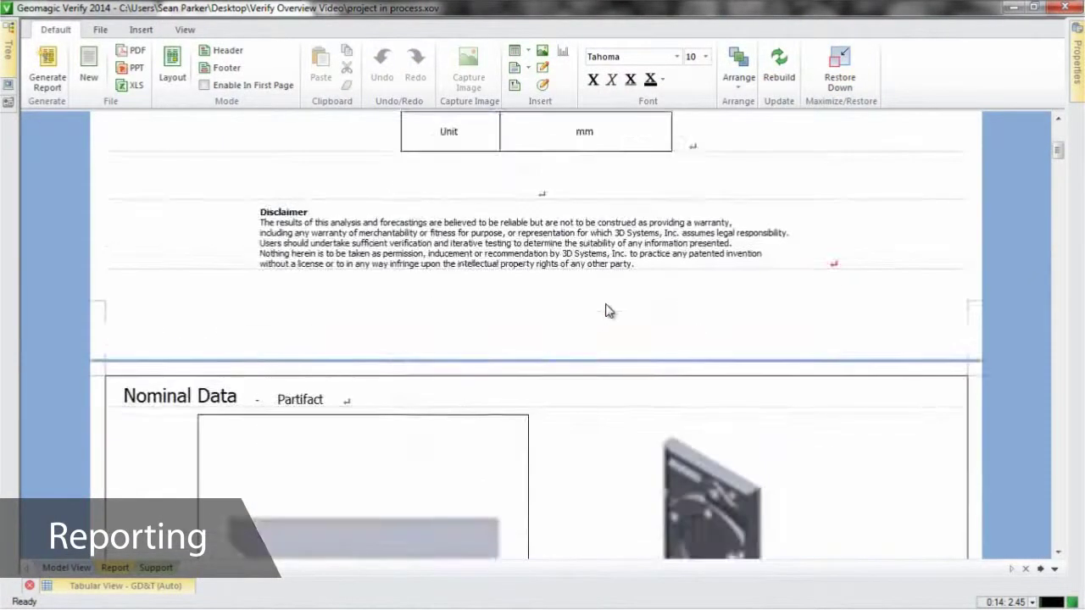
{"action": "scroll", "coordinate": [604, 331], "scroll_direction": "down", "scroll_amount": 15}
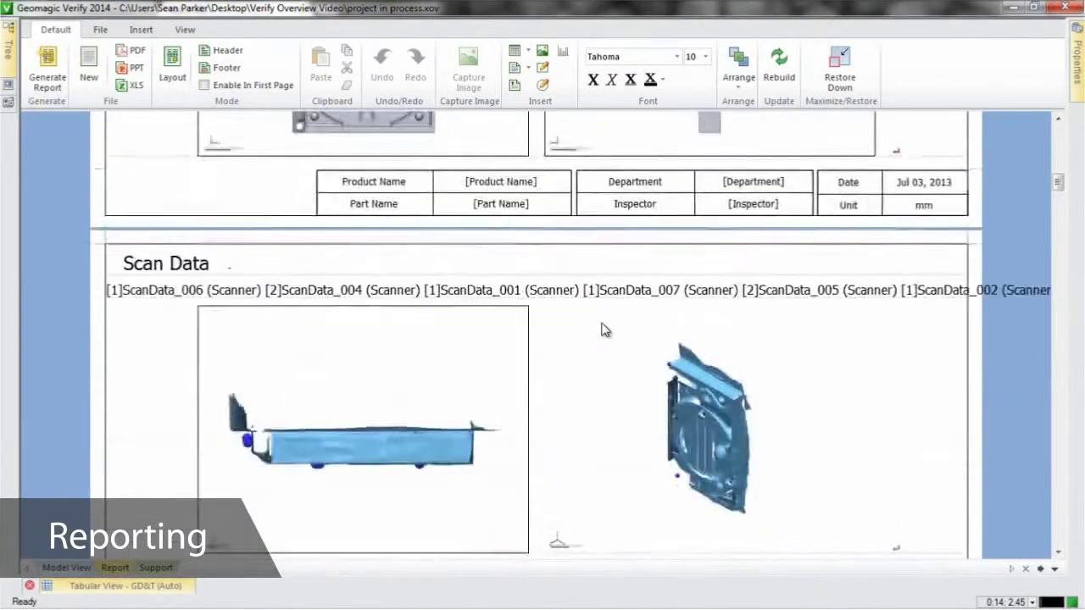
{"action": "scroll", "coordinate": [604, 329], "scroll_direction": "down", "scroll_amount": 15}
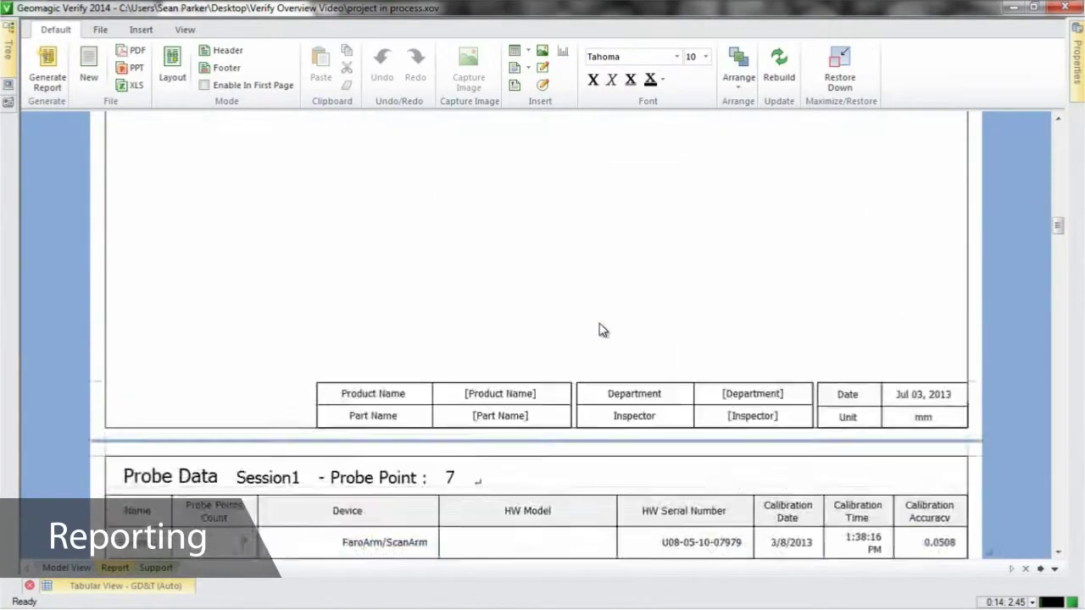
{"action": "scroll", "coordinate": [586, 324], "scroll_direction": "down", "scroll_amount": 15}
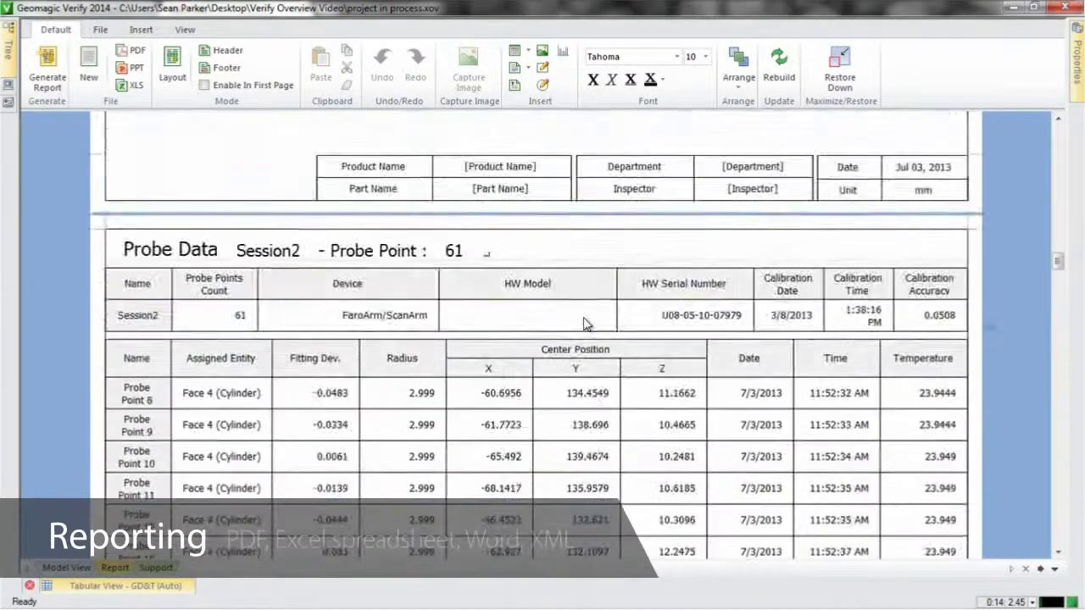
{"action": "scroll", "coordinate": [584, 317], "scroll_direction": "down", "scroll_amount": 15}
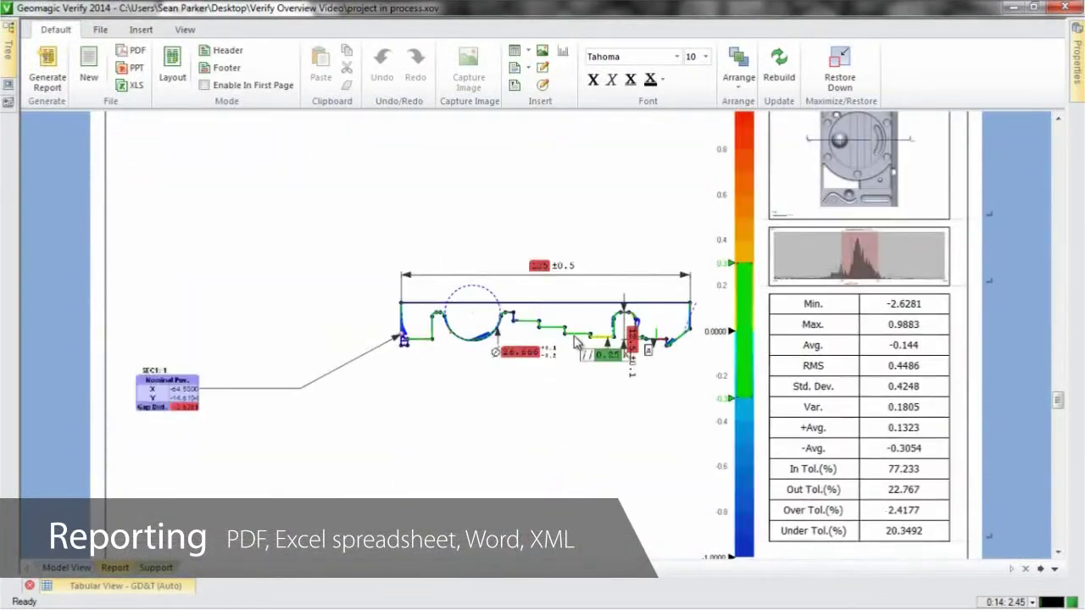
{"action": "scroll", "coordinate": [576, 344], "scroll_direction": "down", "scroll_amount": 15}
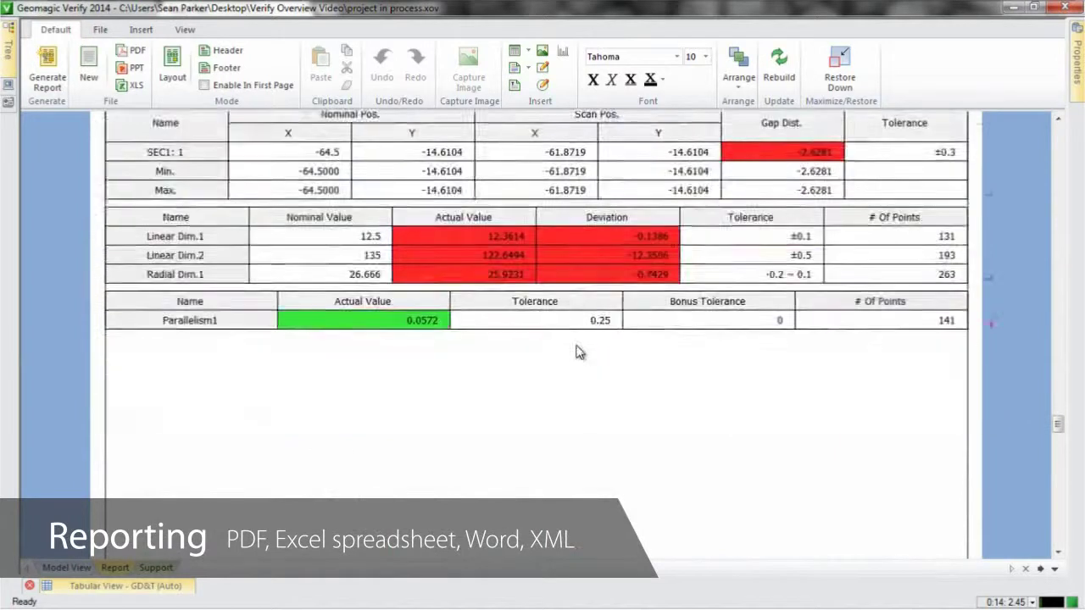
{"action": "scroll", "coordinate": [575, 361], "scroll_direction": "down", "scroll_amount": 3}
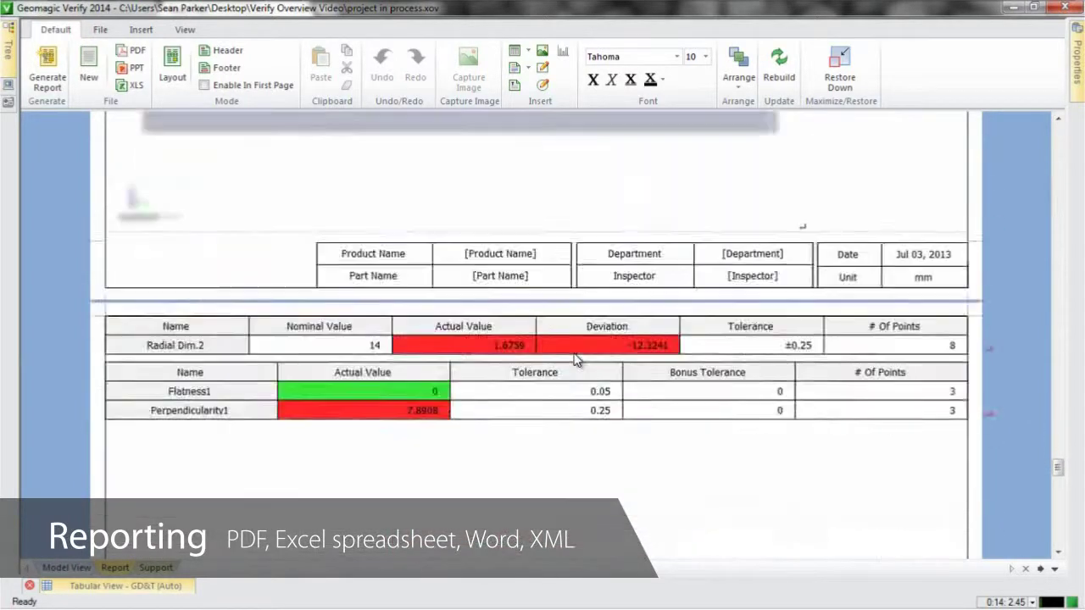
{"action": "scroll", "coordinate": [576, 360], "scroll_direction": "up", "scroll_amount": 3}
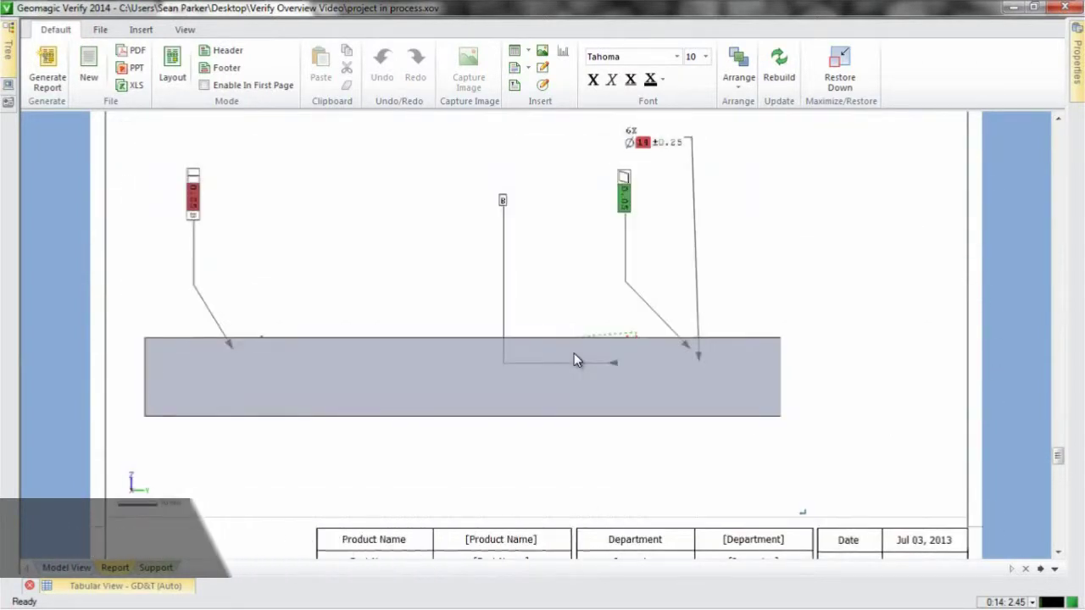
{"action": "left_click", "coordinate": [533, 359]}
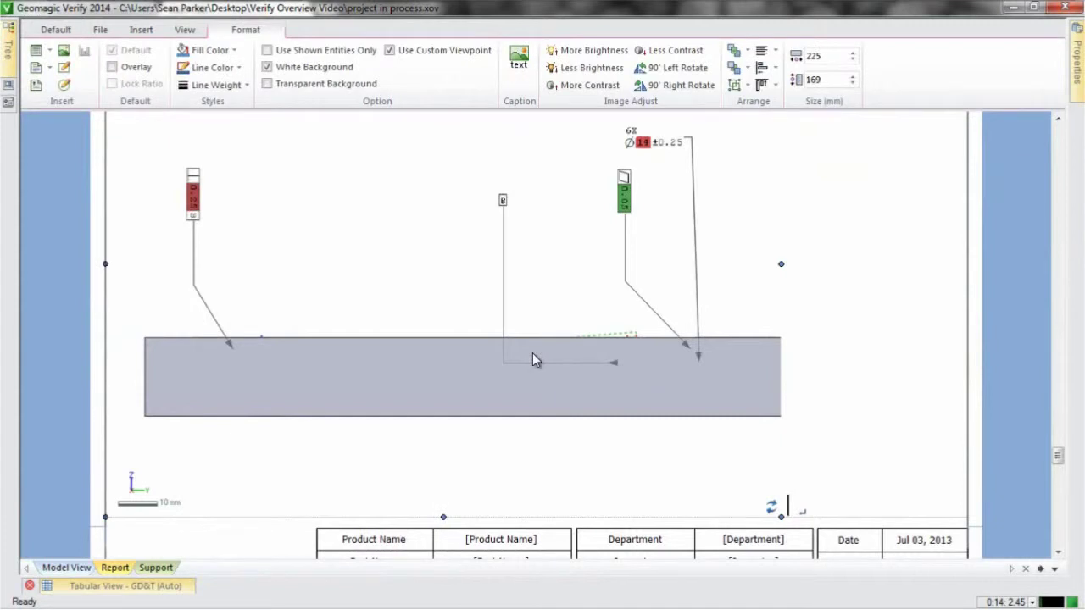
Switch to Model View, show the feature tree and orbit to a flatter front view of the callouts
{"action": "left_click", "coordinate": [66, 567]}
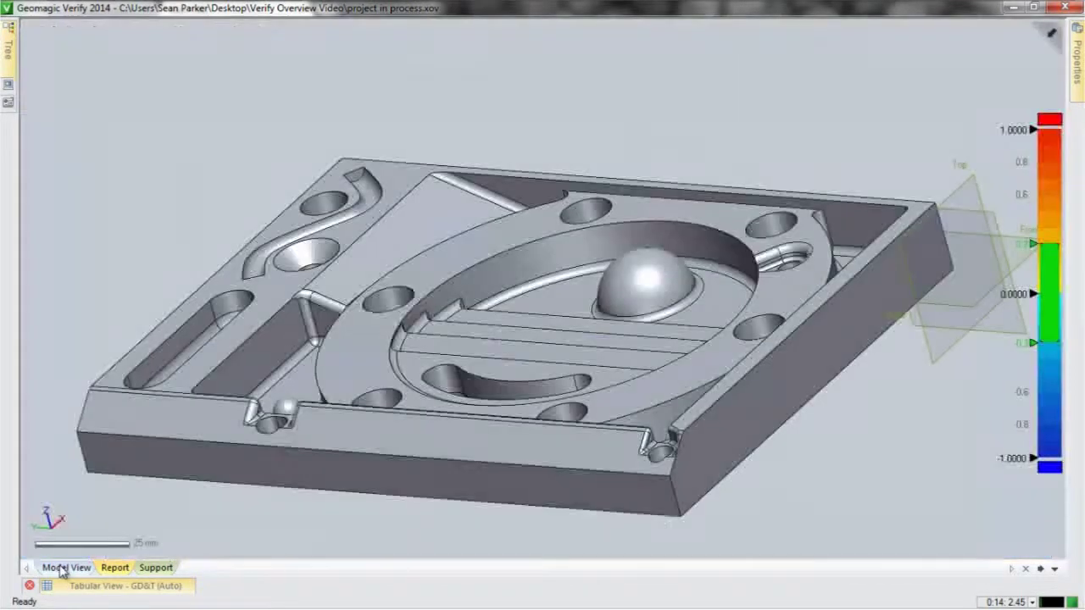
{"action": "left_click", "coordinate": [7, 60]}
{"action": "mouse_move", "coordinate": [66, 142]}
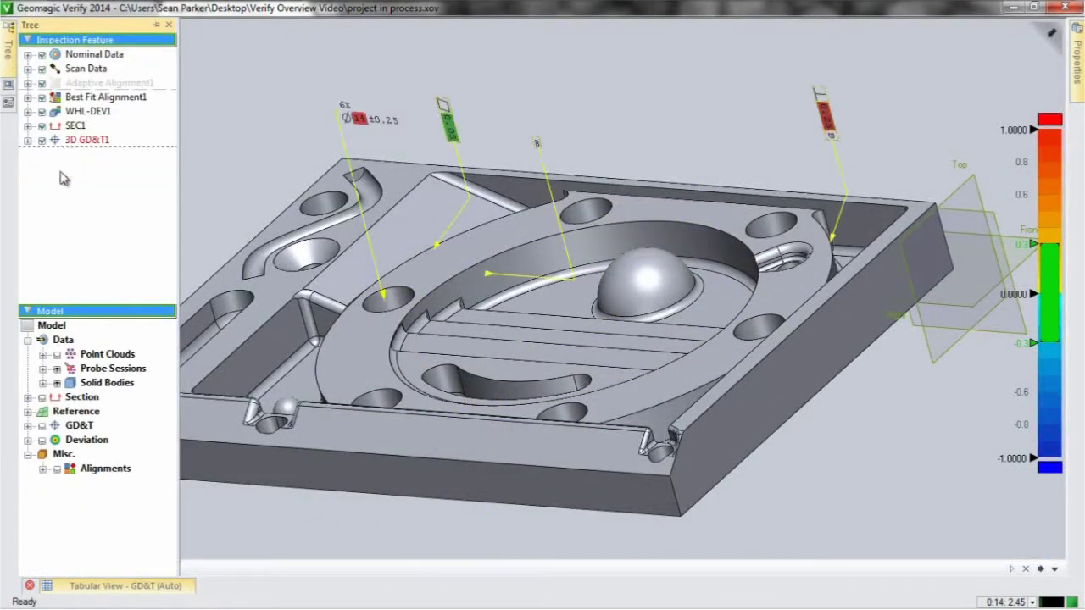
{"action": "right_click_drag", "start_coordinate": [356, 170], "coordinate": [621, 158]}
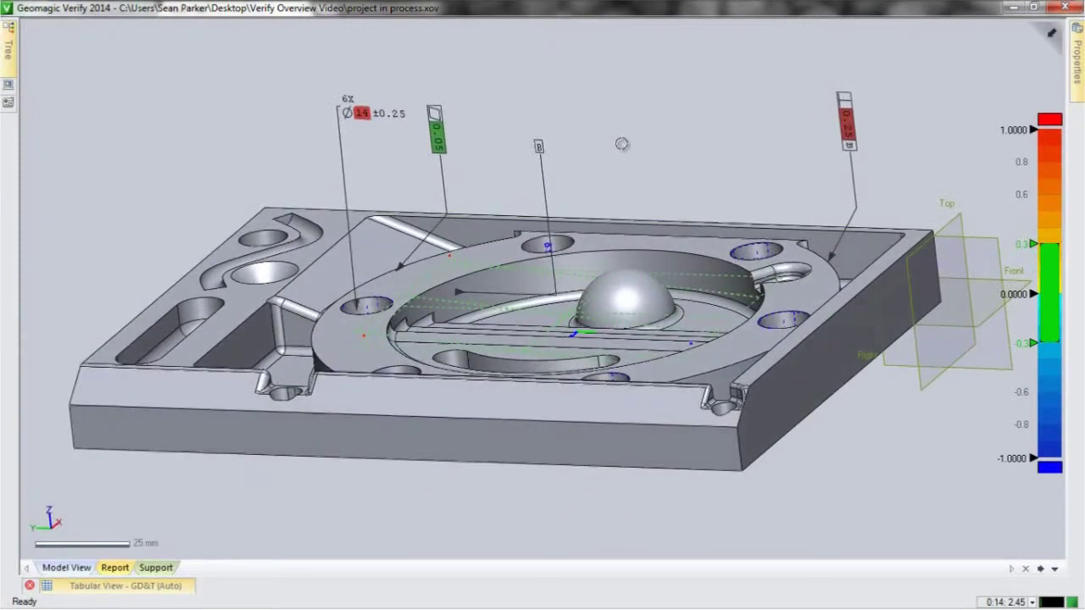